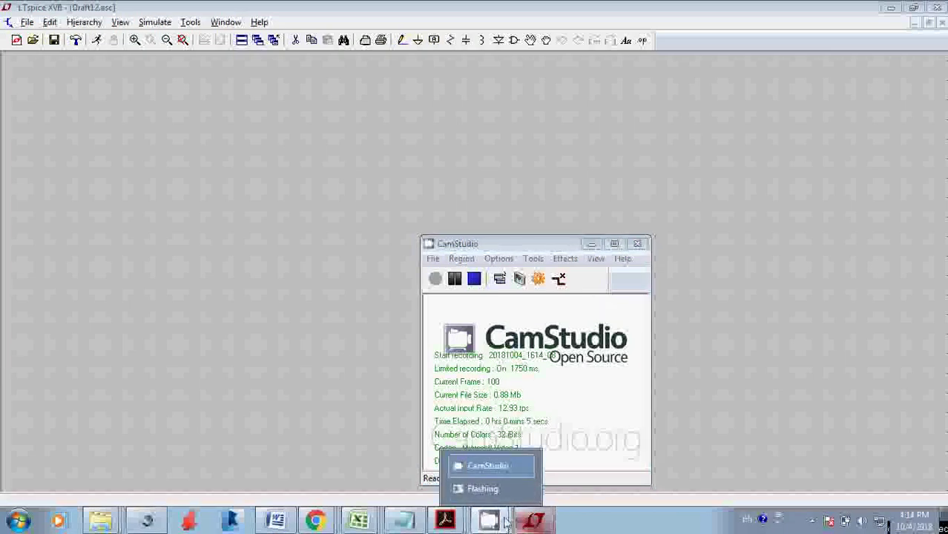
Step: Review the CMOS amplifier circuit and transistor parameters in ostc experiment no.7.pdf, and return to LTspice
mouse_move(434, 523)
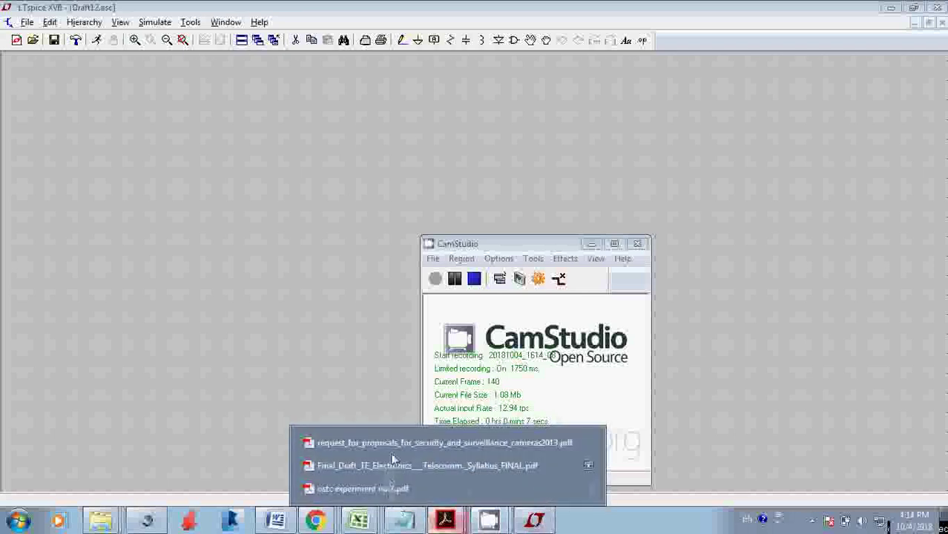
left_click(381, 491)
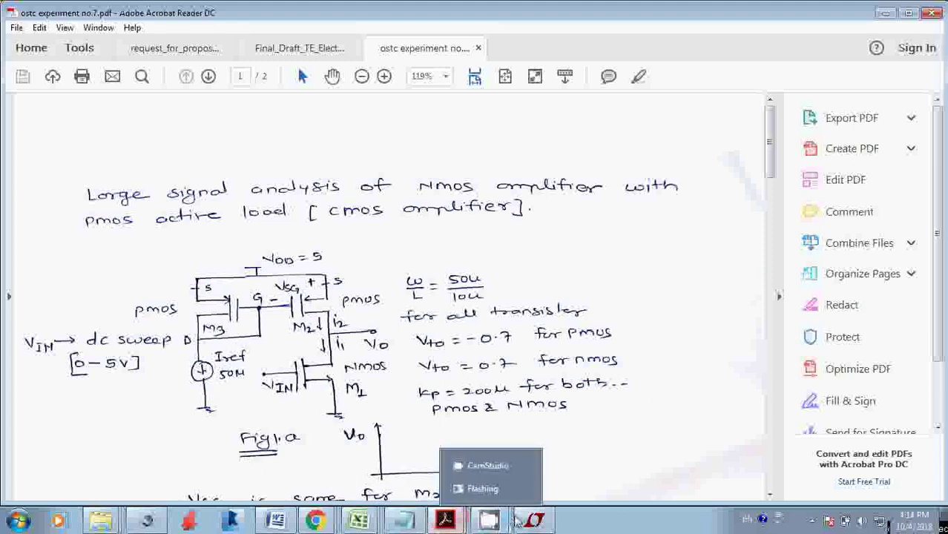
left_click(533, 519)
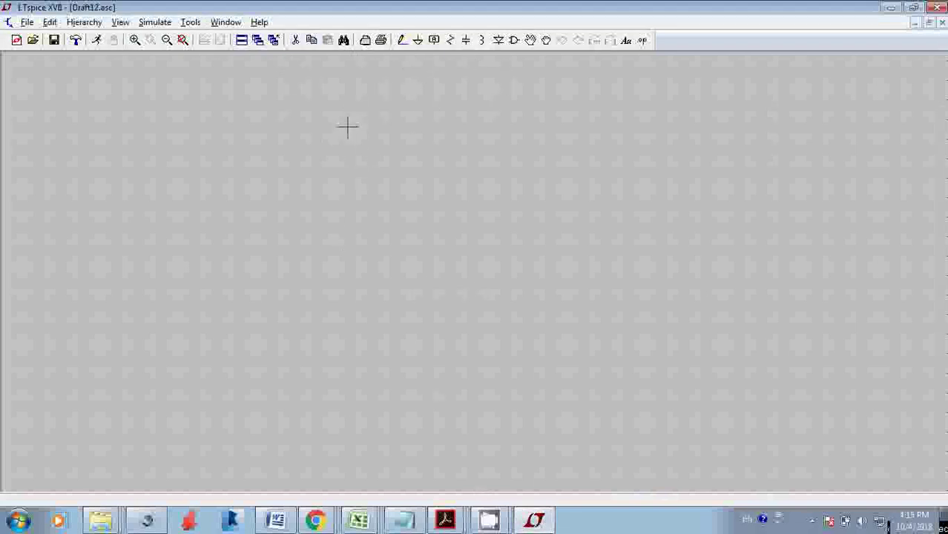
Step: Launch LTspice XVII and create a new blank schematic
left_click(30, 518)
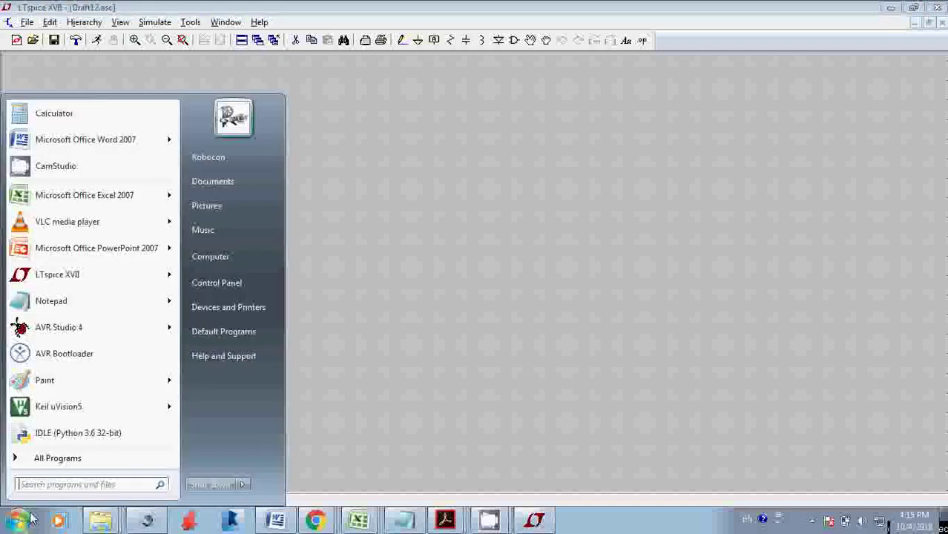
mouse_move(51, 277)
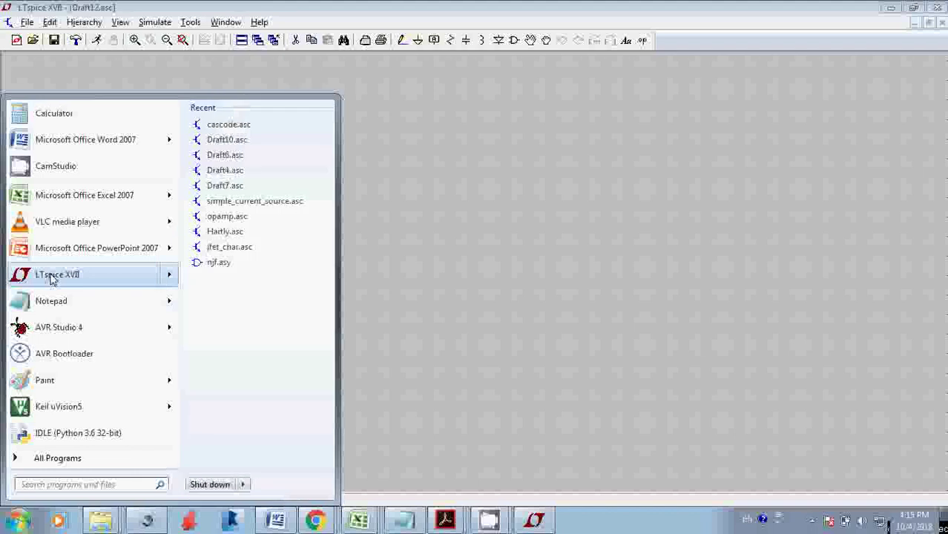
left_click(51, 275)
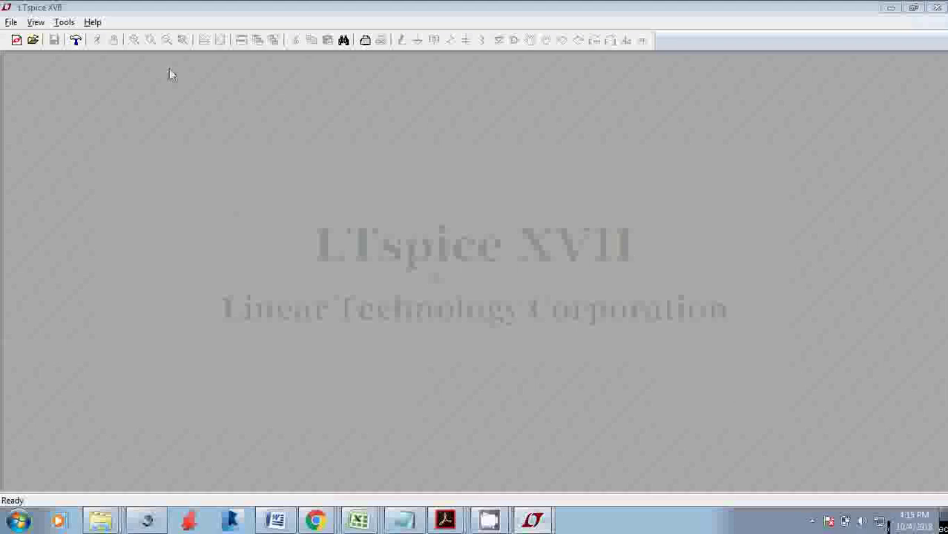
left_click(11, 22)
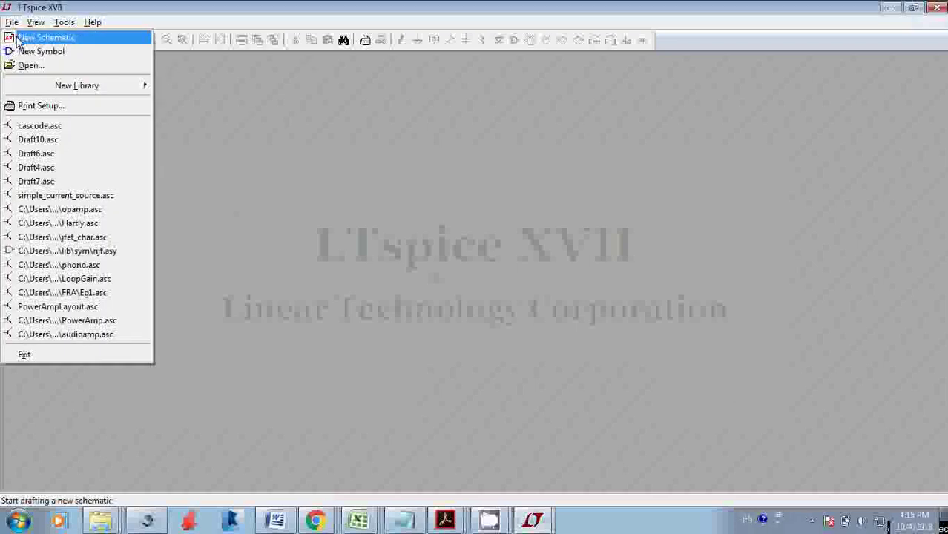
left_click(16, 41)
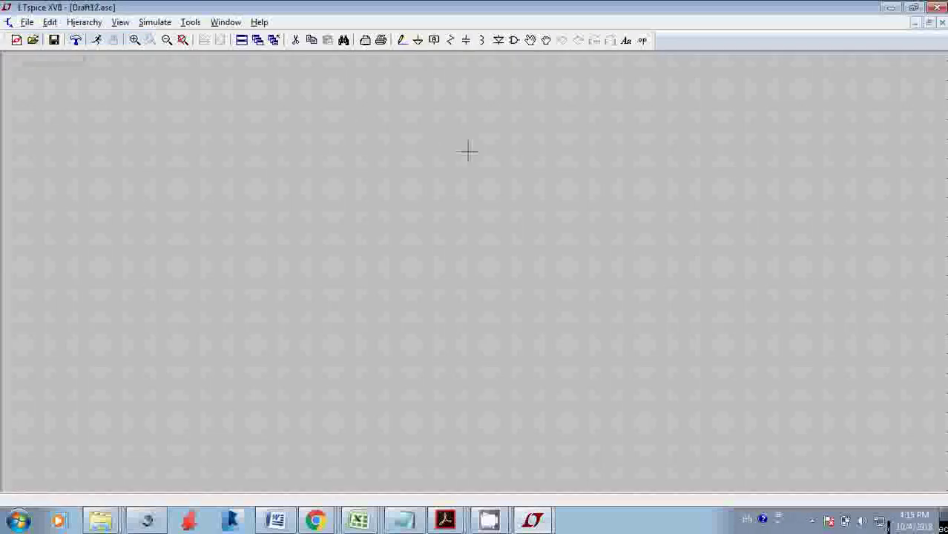
Step: Place two voltage sources, one at the upper right of the schematic and one at the lower middle
left_click(513, 40)
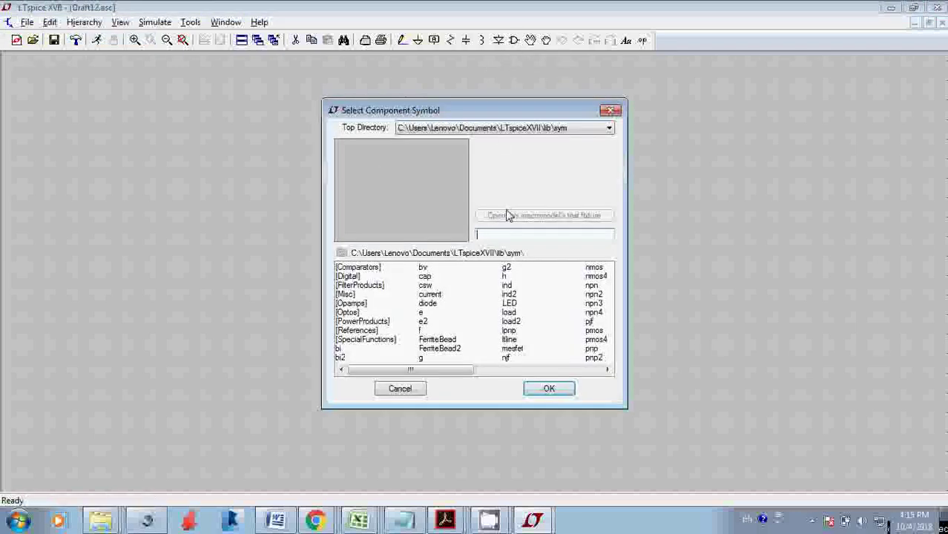
type("vc")
type("lt")
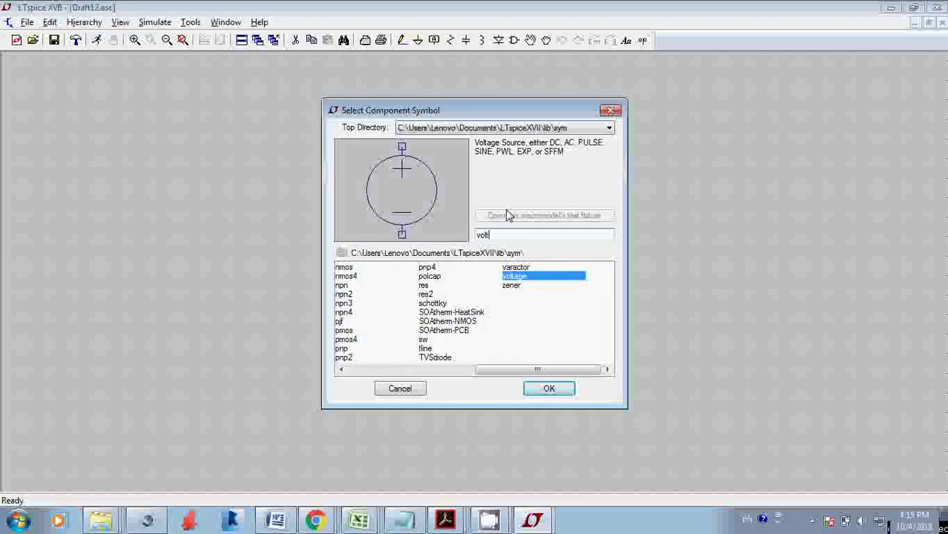
left_click(548, 389)
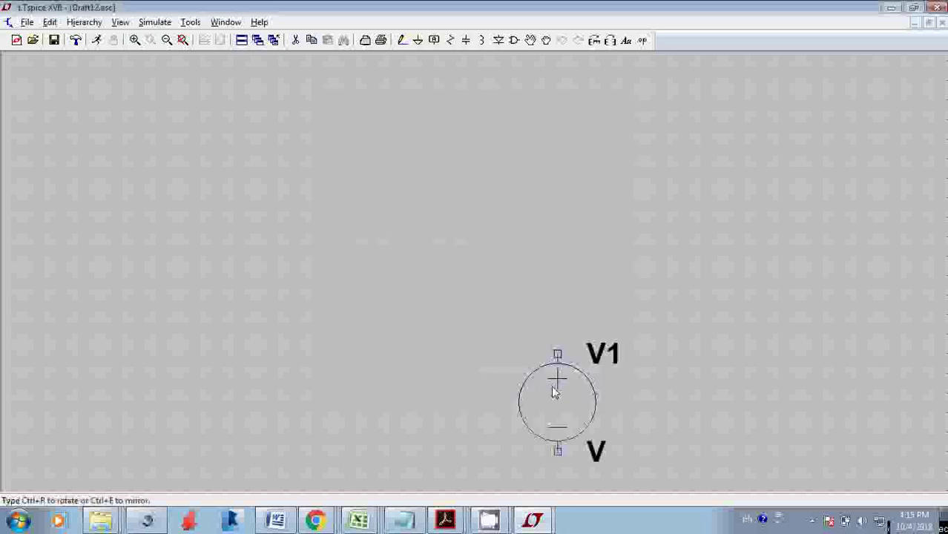
left_click(693, 186)
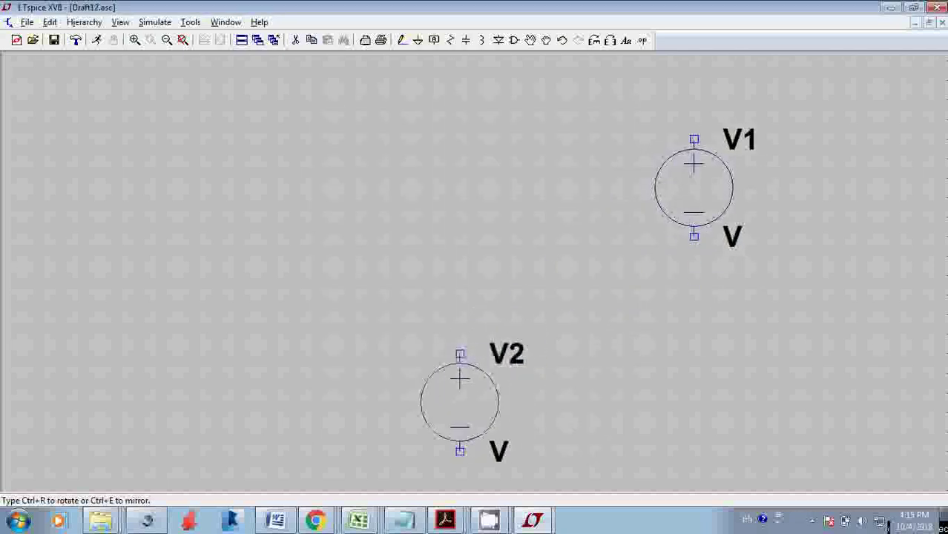
left_click(459, 402)
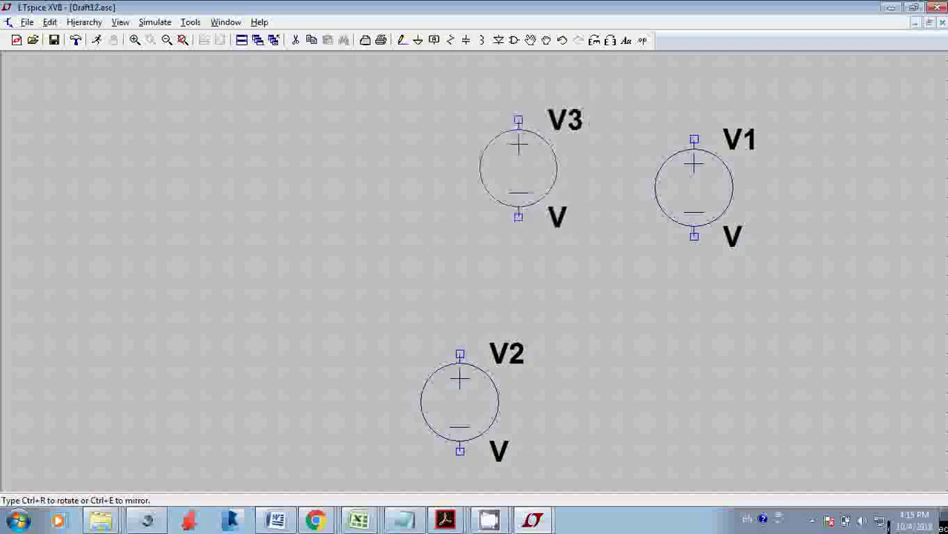
key("Escape")
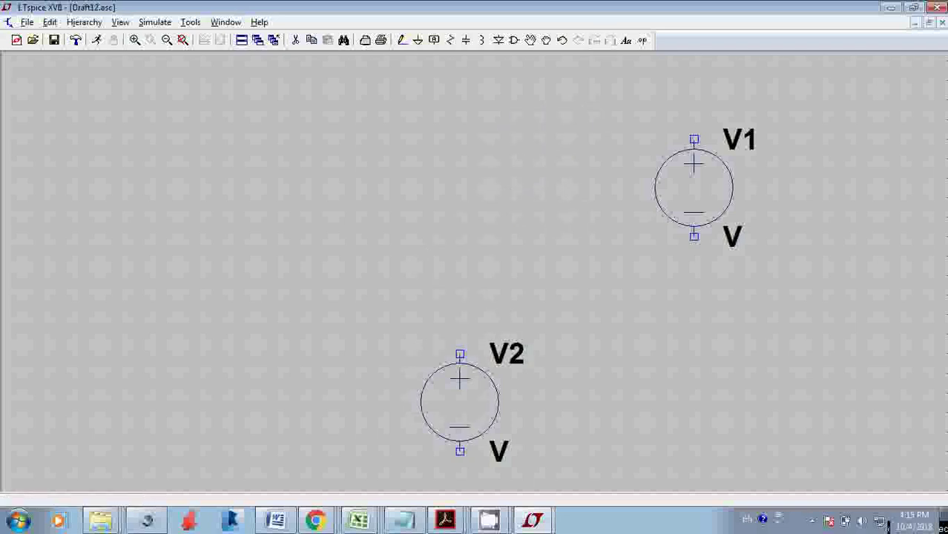
Step: Place one current source in the upper left part of the schematic, level with the upper voltage source
left_click(513, 40)
type("curre")
left_click(553, 389)
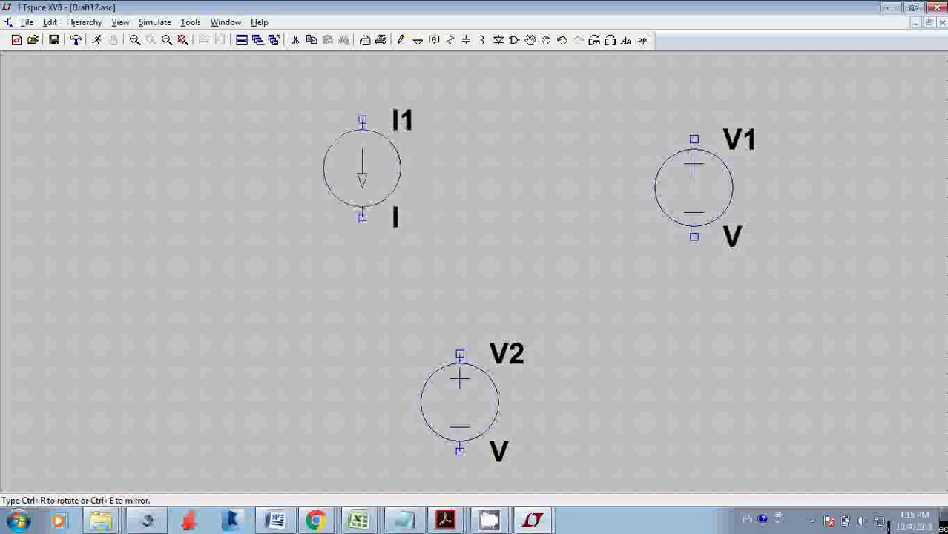
left_click(362, 169)
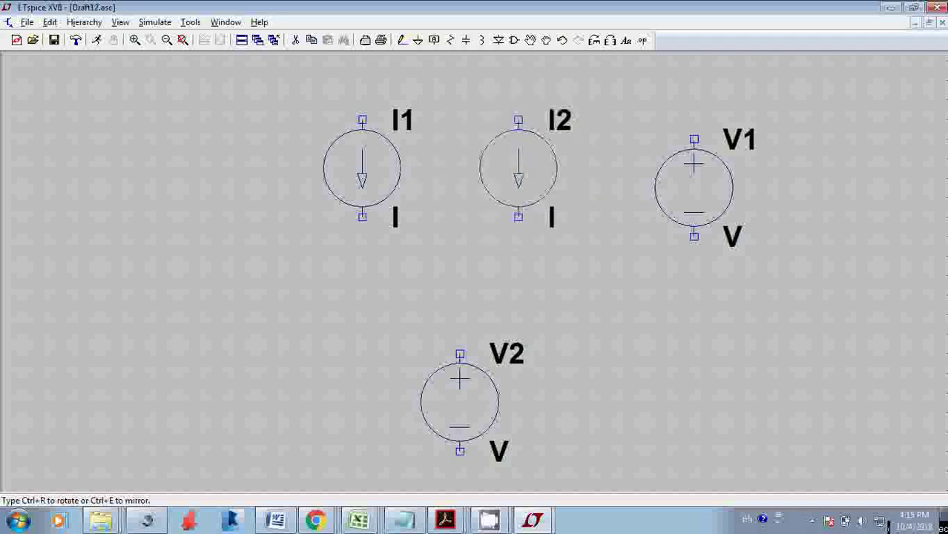
key("Escape")
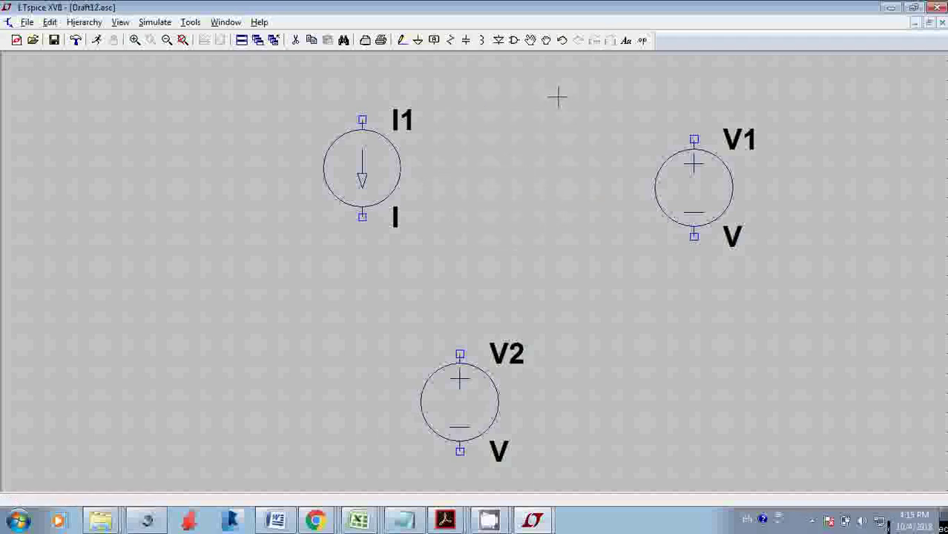
Step: Place one nmos4 transistor between the two voltage sources, to the upper right of V2
left_click(513, 40)
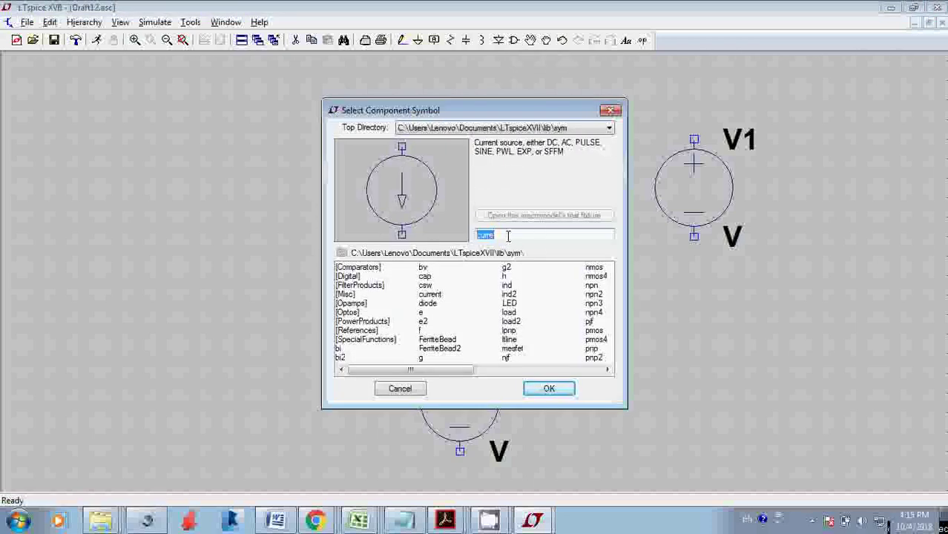
type("nmos")
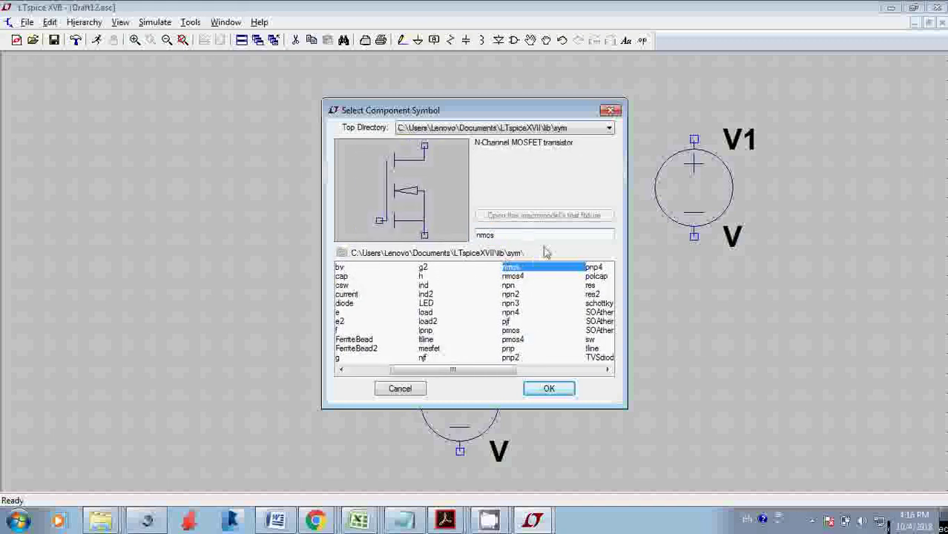
left_click(521, 279)
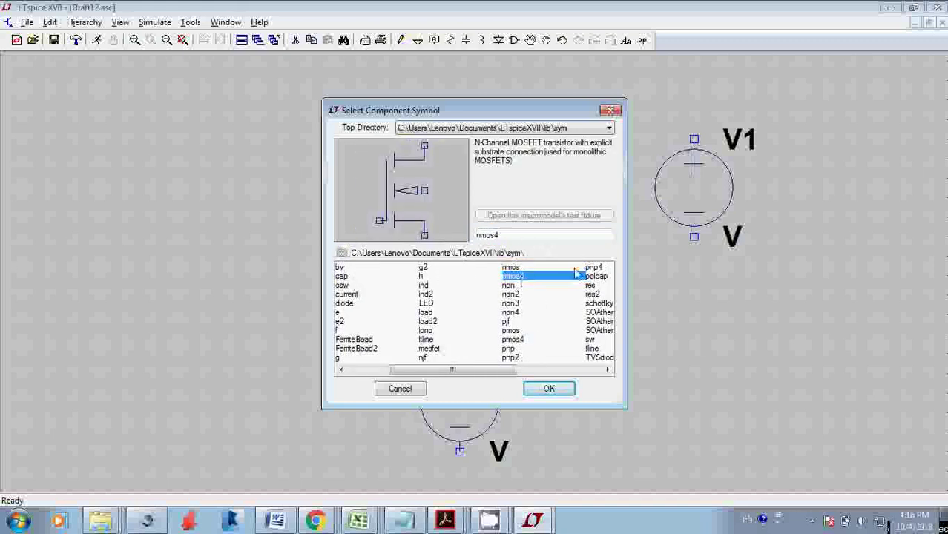
left_click(548, 391)
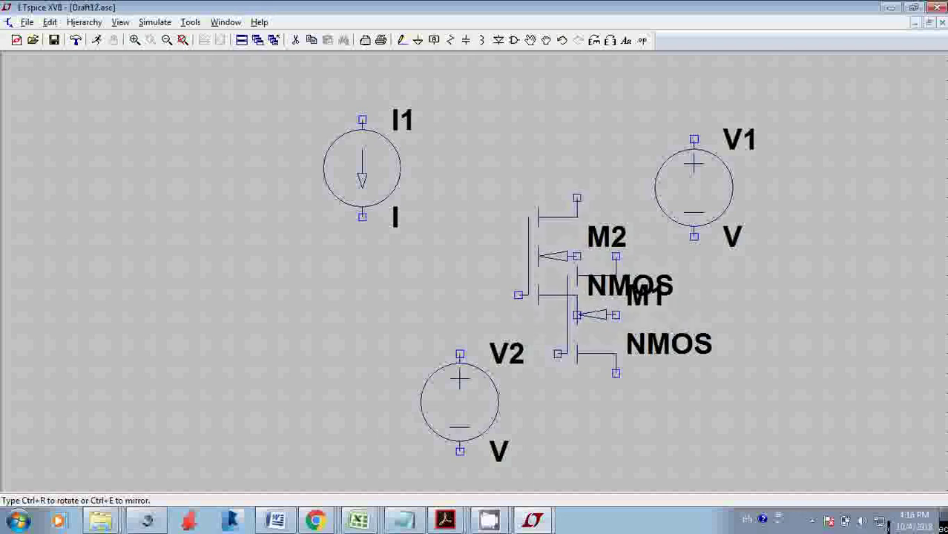
key("Escape")
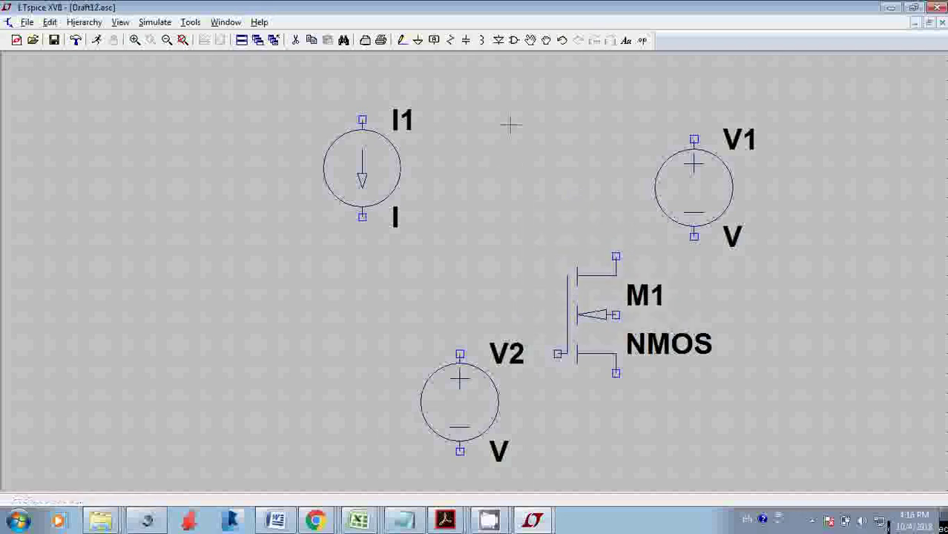
Step: Place one pmos4 transistor directly above the NMOS transistor, with their drain and source pins aligned
left_click(514, 40)
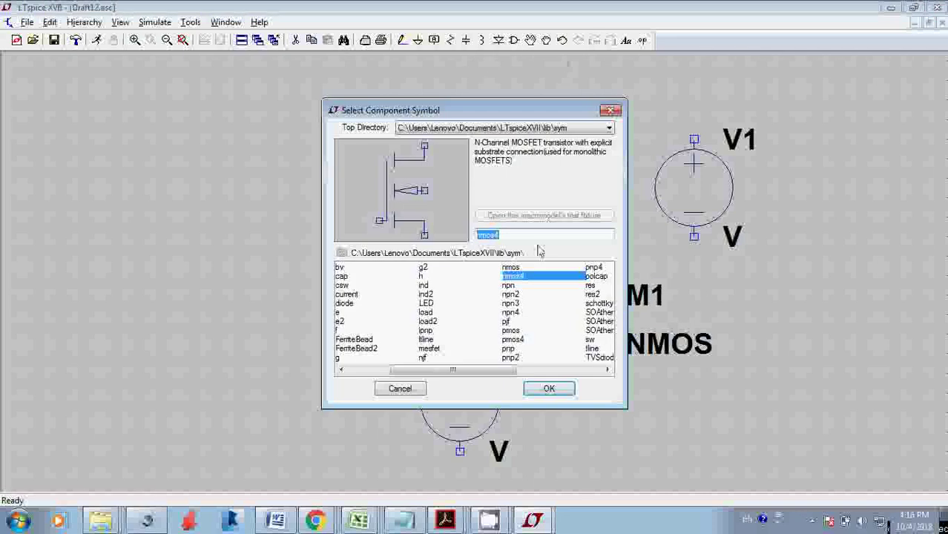
type("pmos")
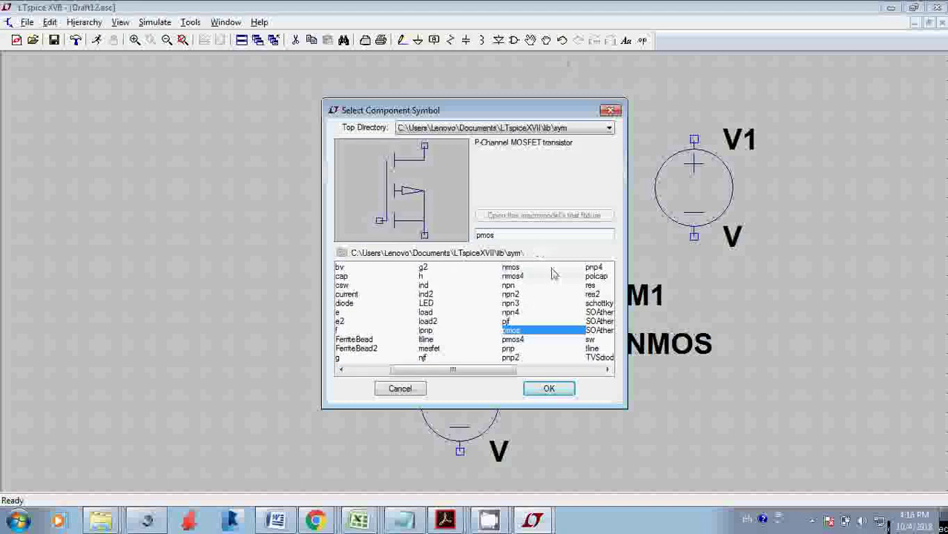
type("4")
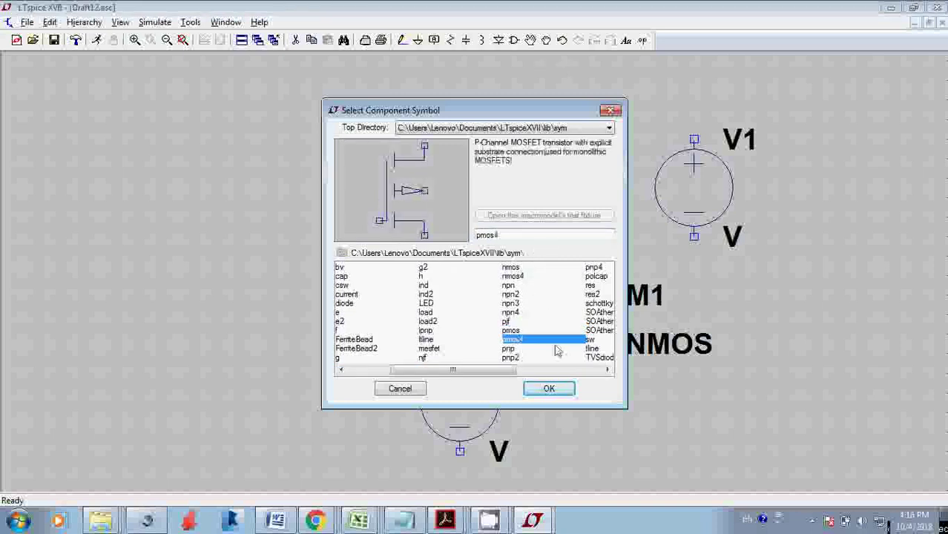
left_click(548, 388)
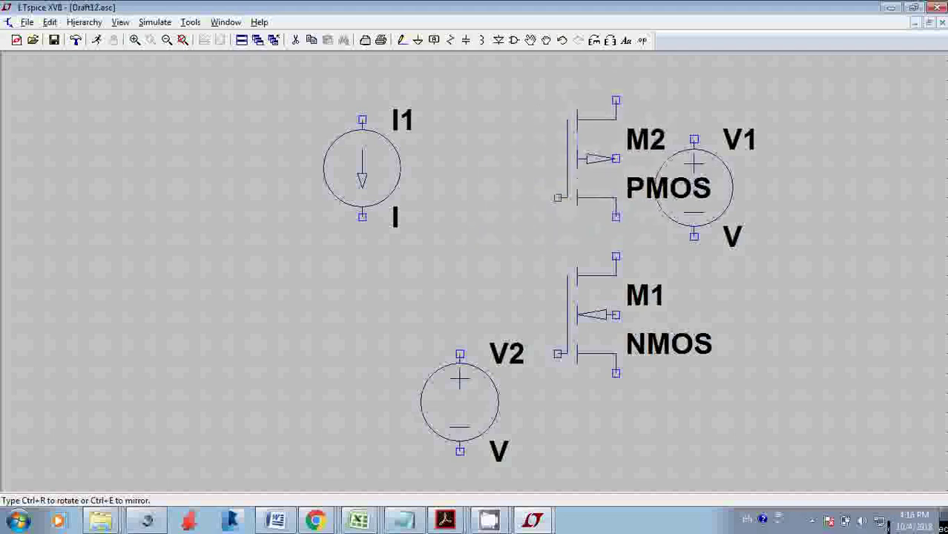
left_click(557, 100)
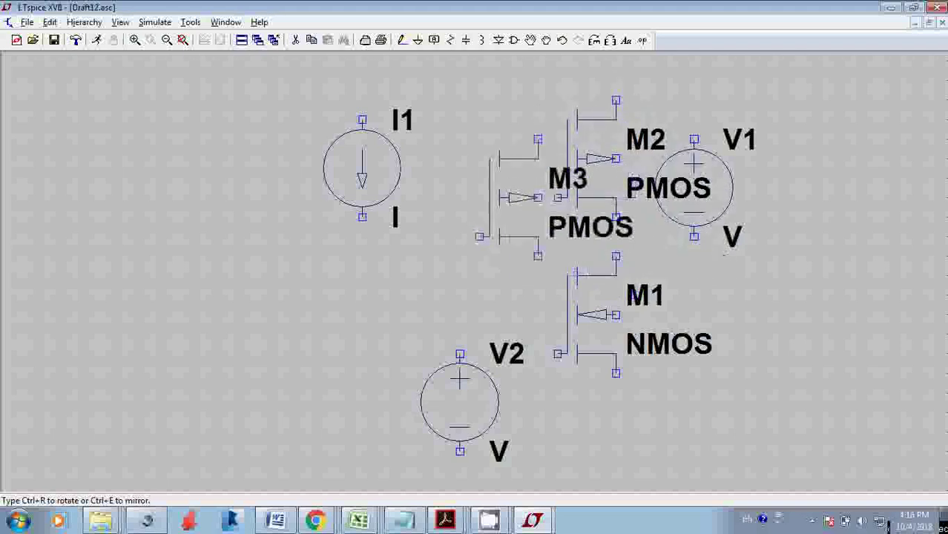
key("Escape")
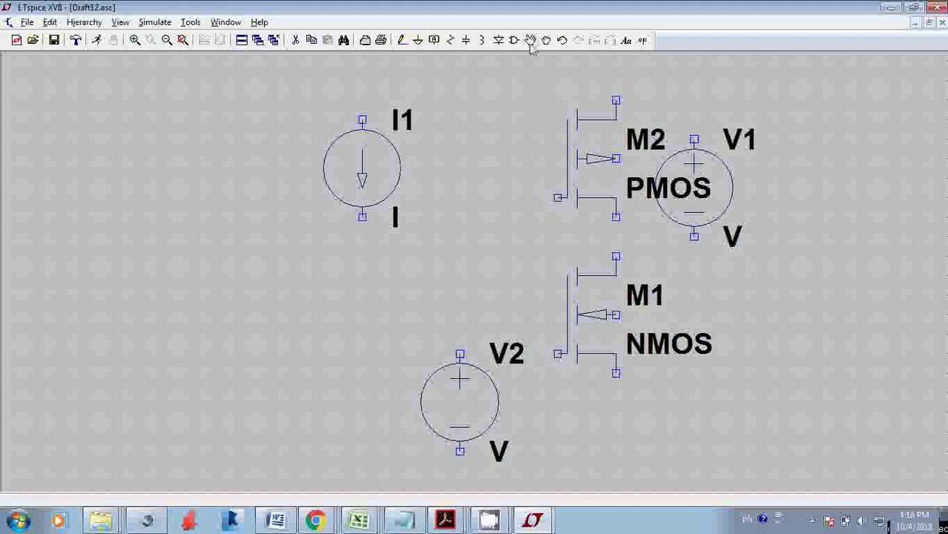
Step: Rotate PMOS M2 by 180 degrees, mirror it so its gate is at the upper left, and set it back above the NMOS
left_click(587, 127)
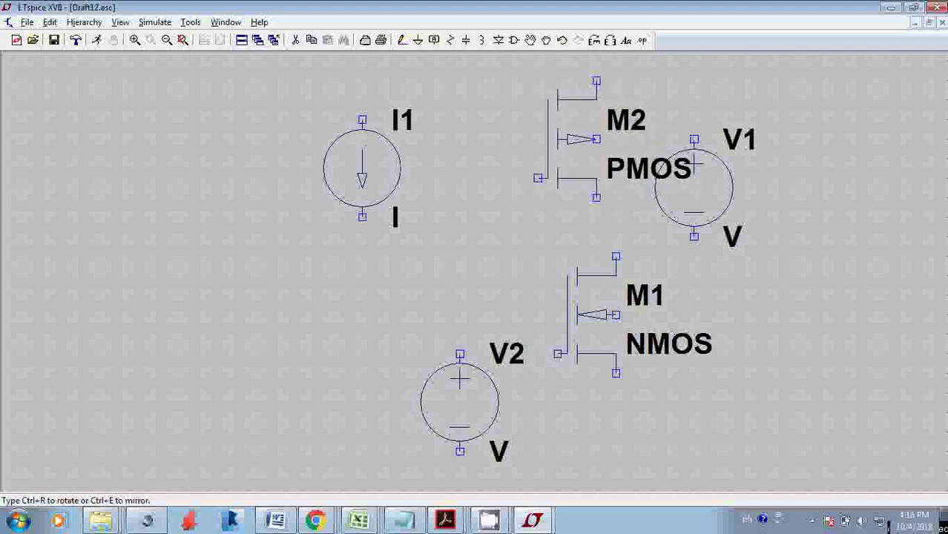
left_click(594, 41)
left_click(594, 40)
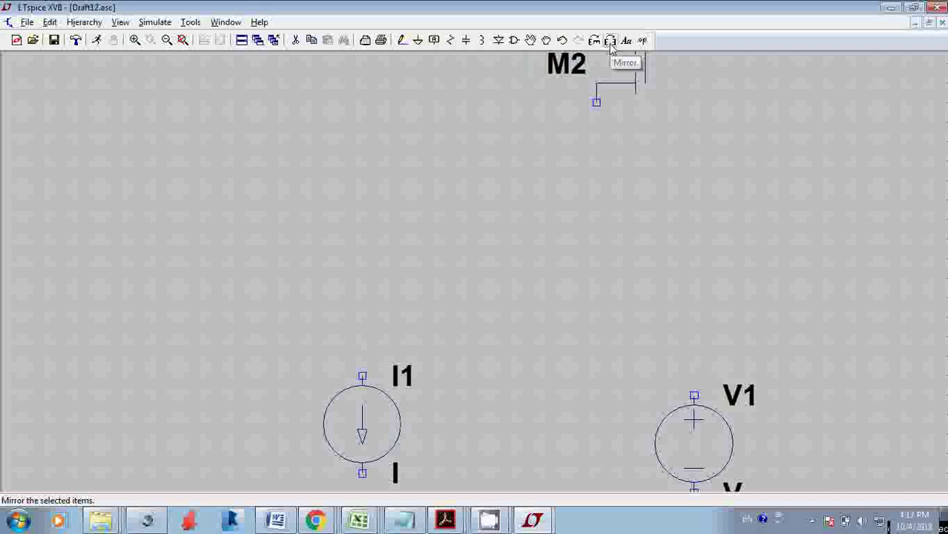
left_click(609, 42)
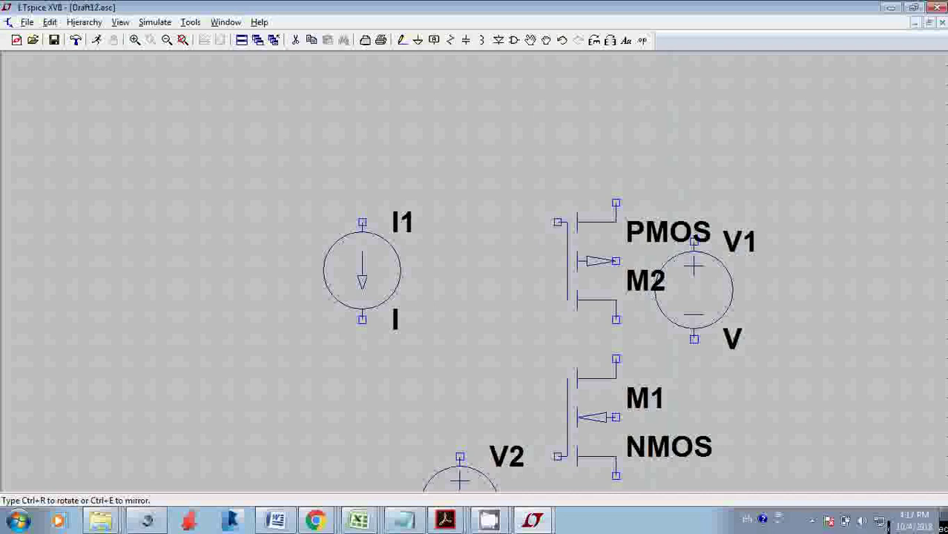
left_click(558, 252)
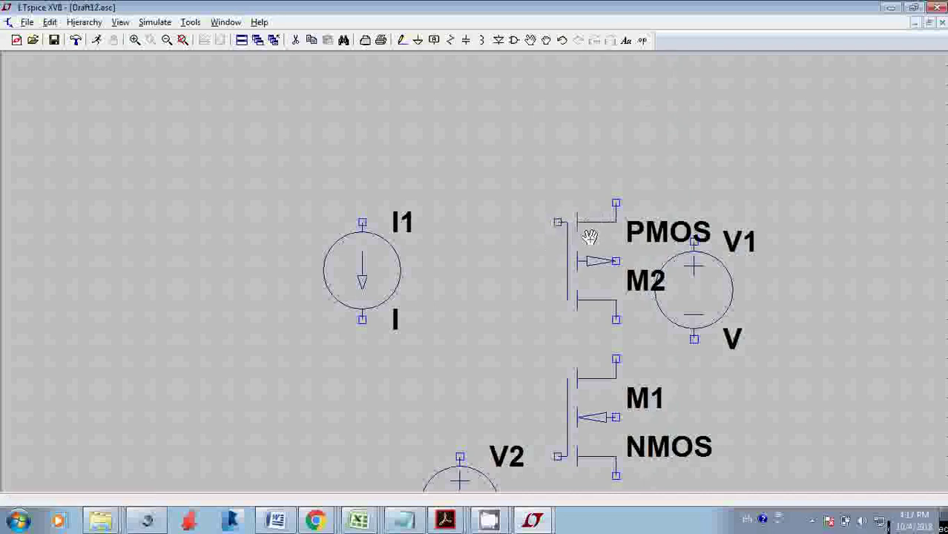
Step: Place a second pmos4 transistor between the current source and M2, level with M2
left_click(513, 40)
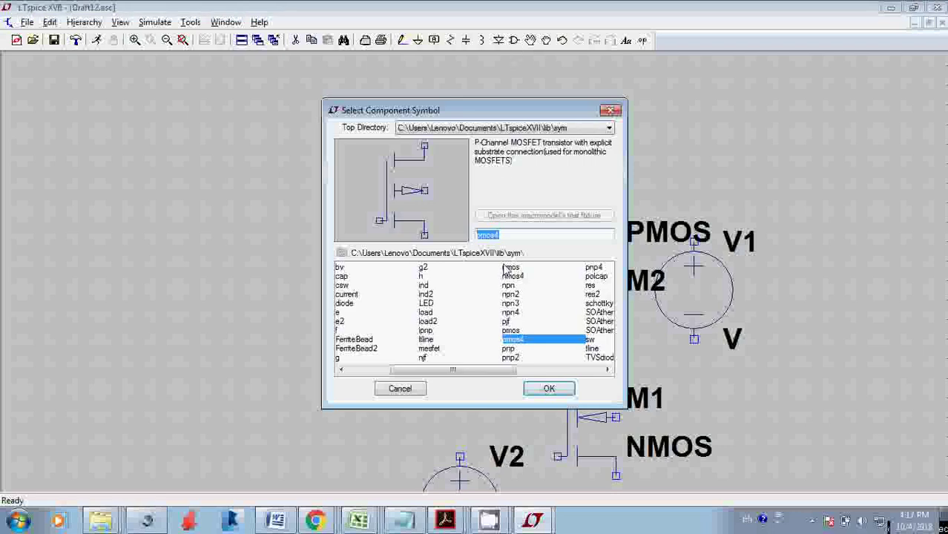
left_click(549, 388)
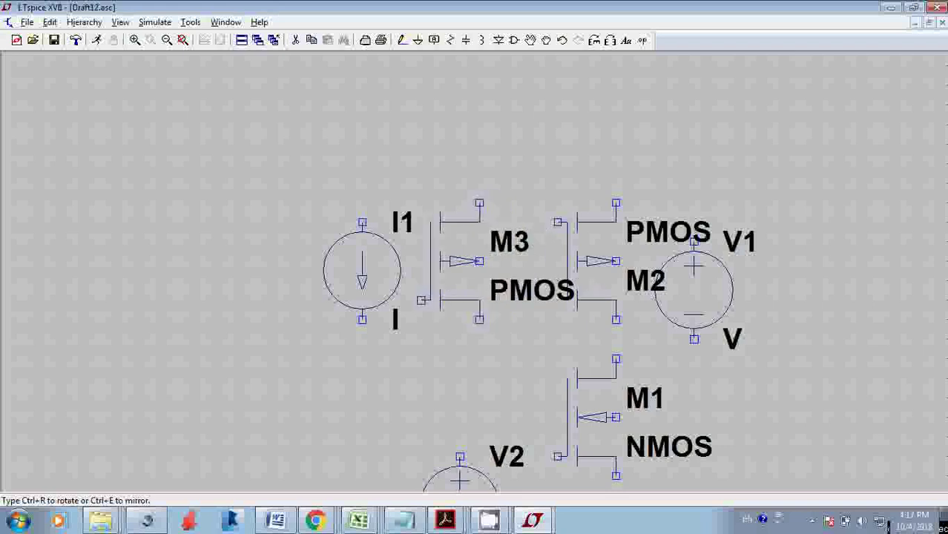
left_click(420, 202)
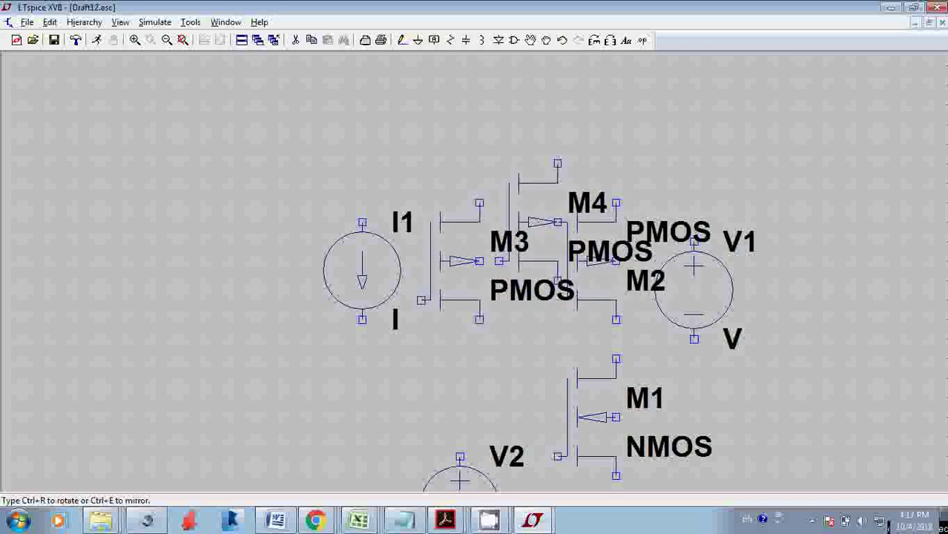
Step: Rotate PMOS M3 by 180 degrees and set it back level with M2, so that its gate faces M2's gate
key("Escape")
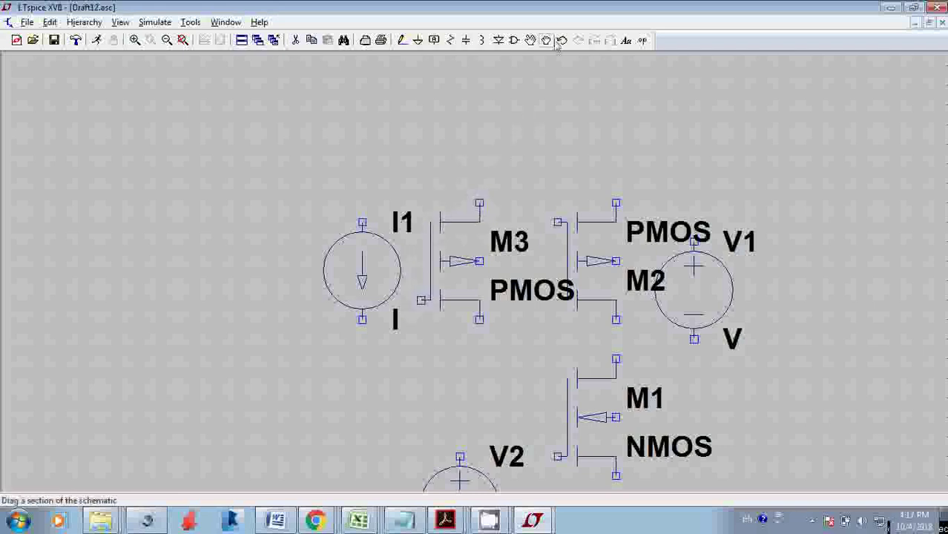
left_click(529, 40)
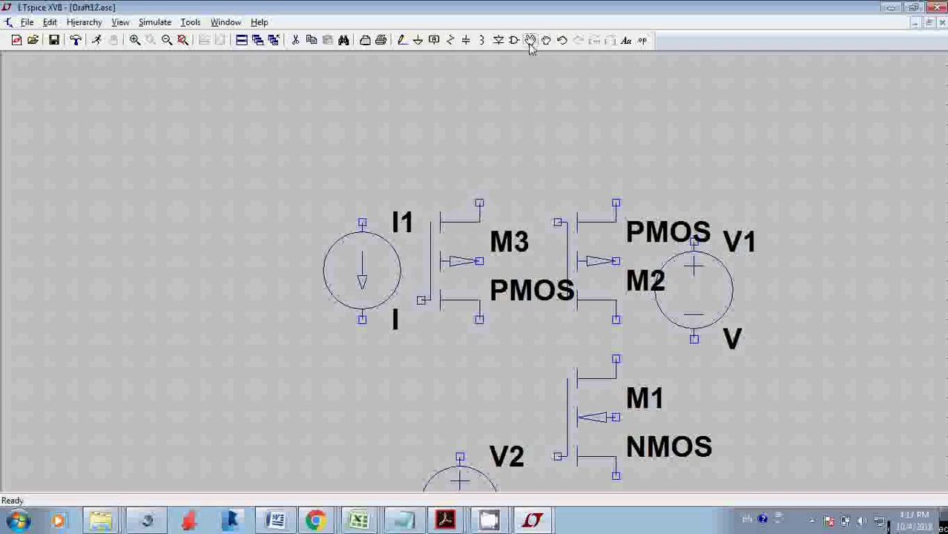
left_click(447, 258)
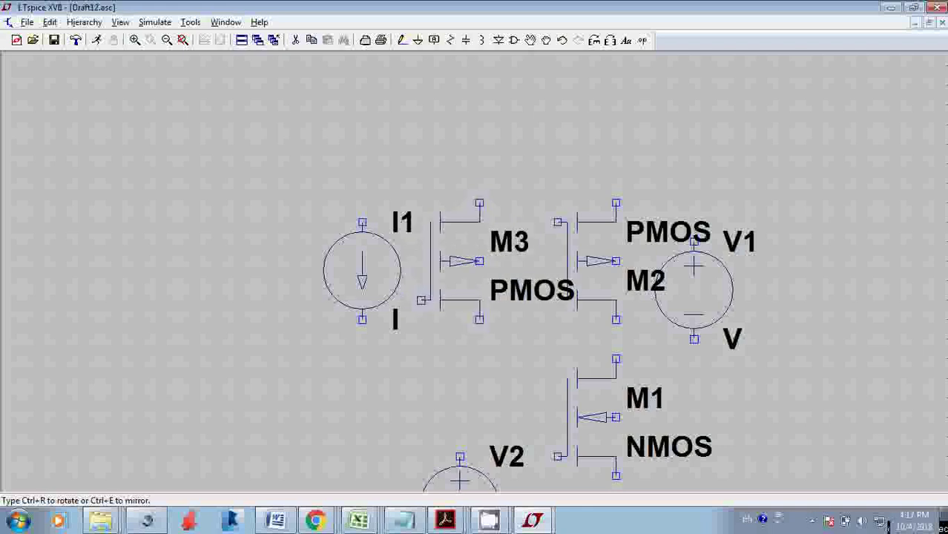
key("Escape")
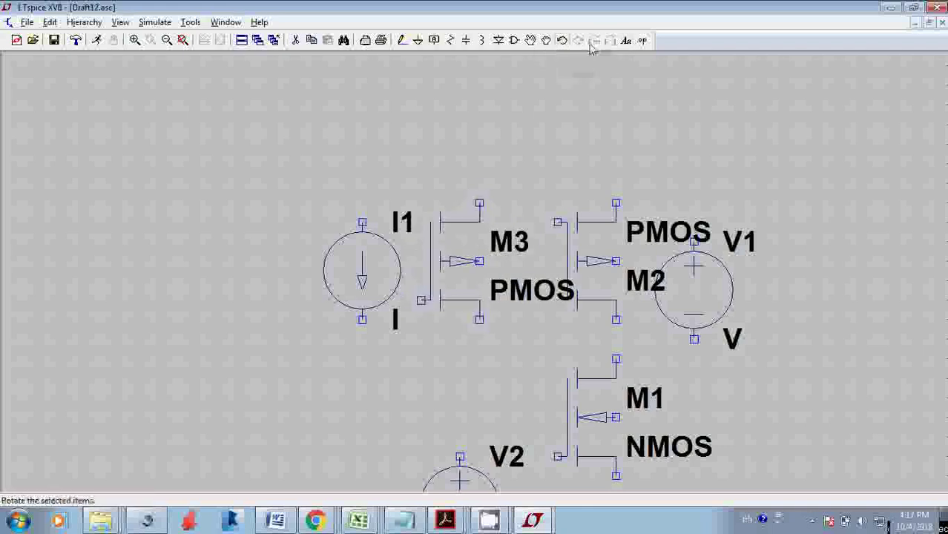
left_click(466, 223)
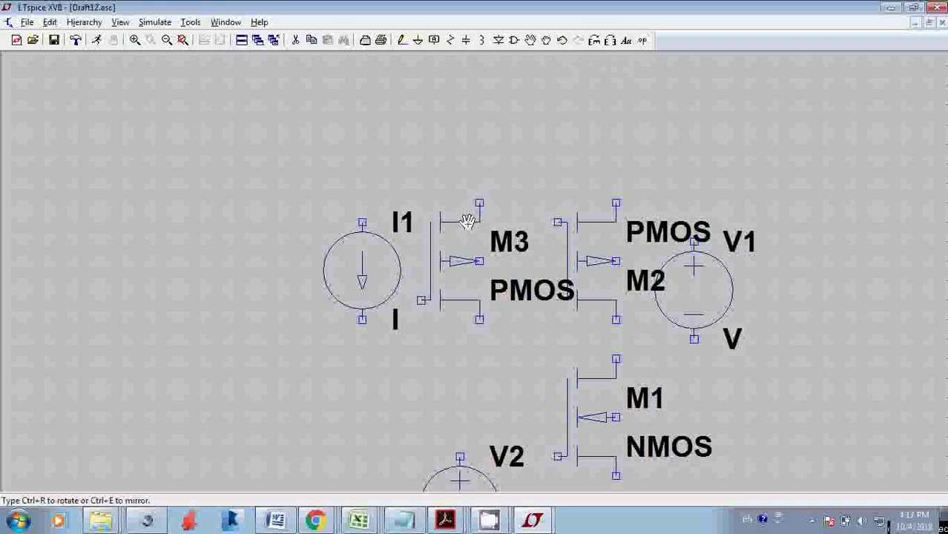
left_click(594, 41)
left_click(593, 40)
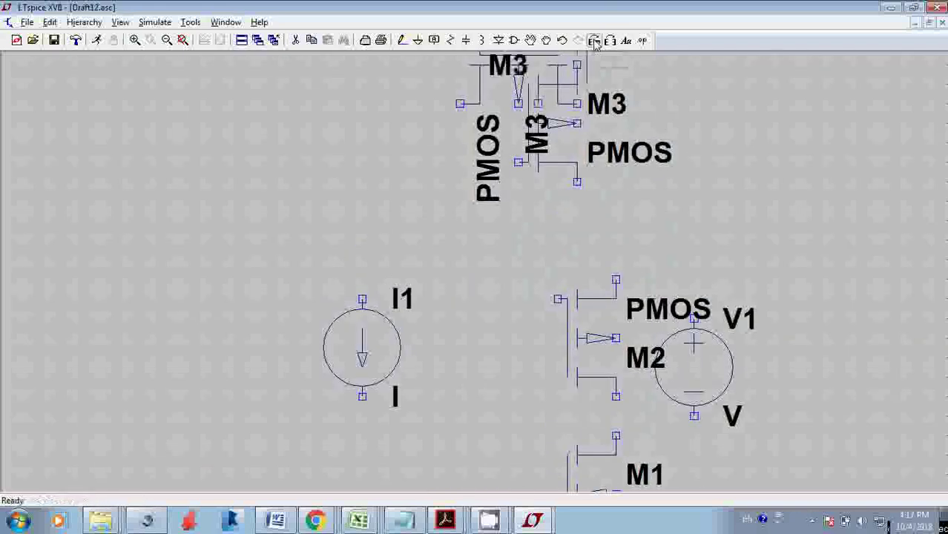
left_click(594, 41)
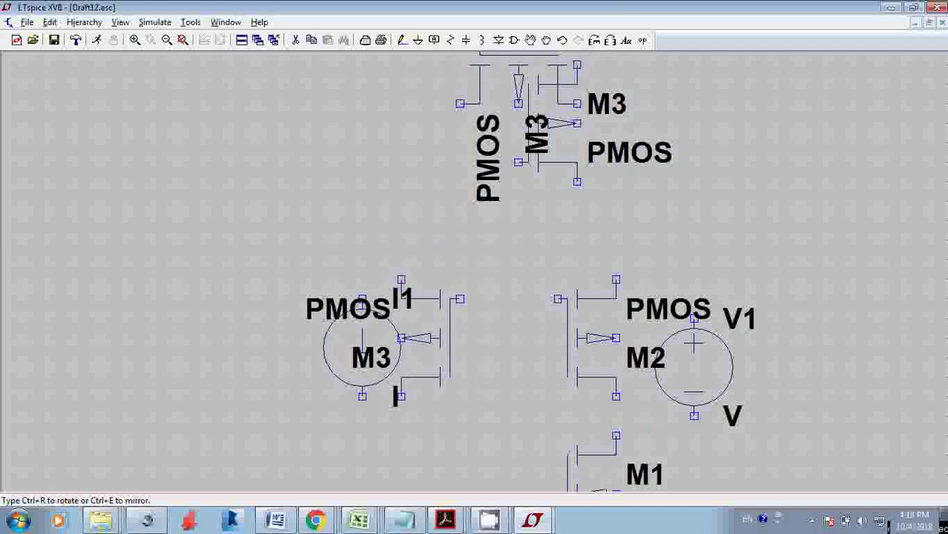
key("Escape")
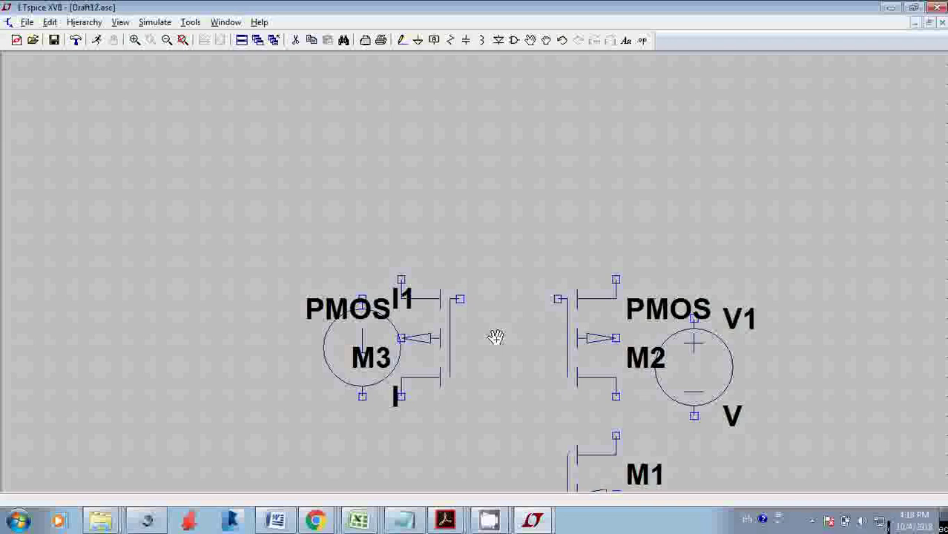
Step: Shift the M3 label closer to its transistor and move current source I1 directly beneath M3, in line with its drain pin
key("space")
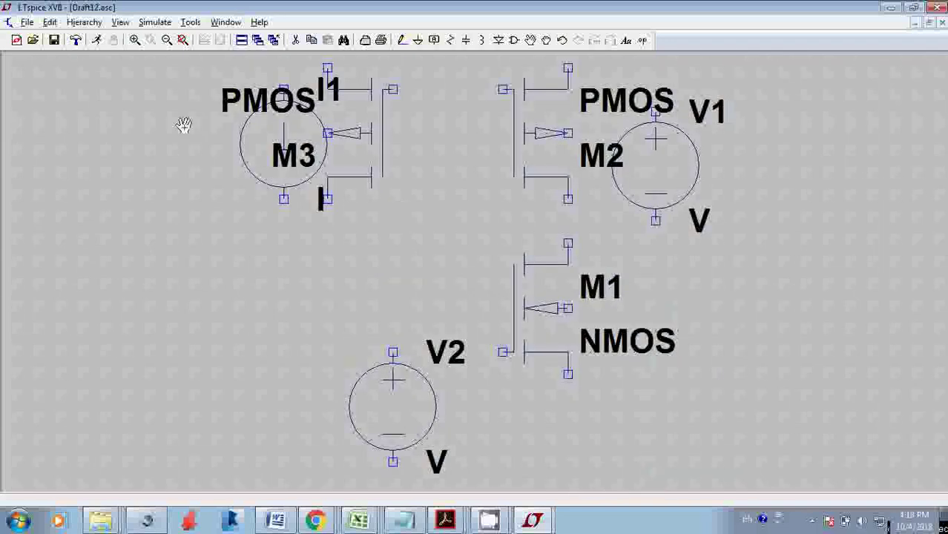
left_click(167, 43)
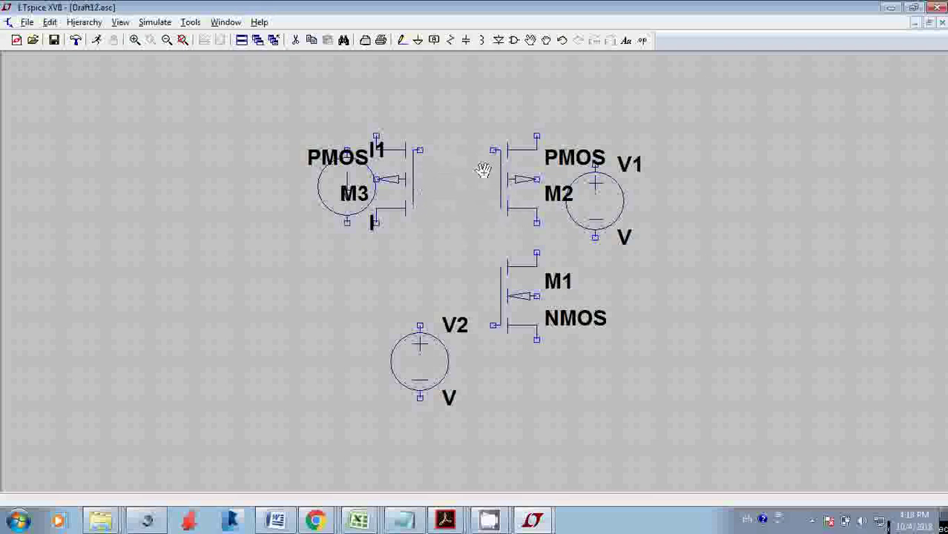
left_click(353, 191)
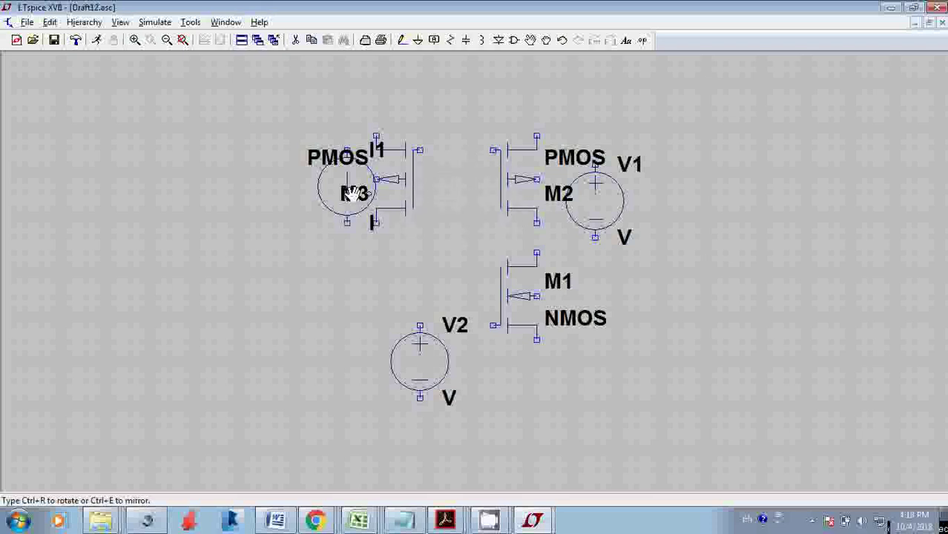
left_click(374, 186)
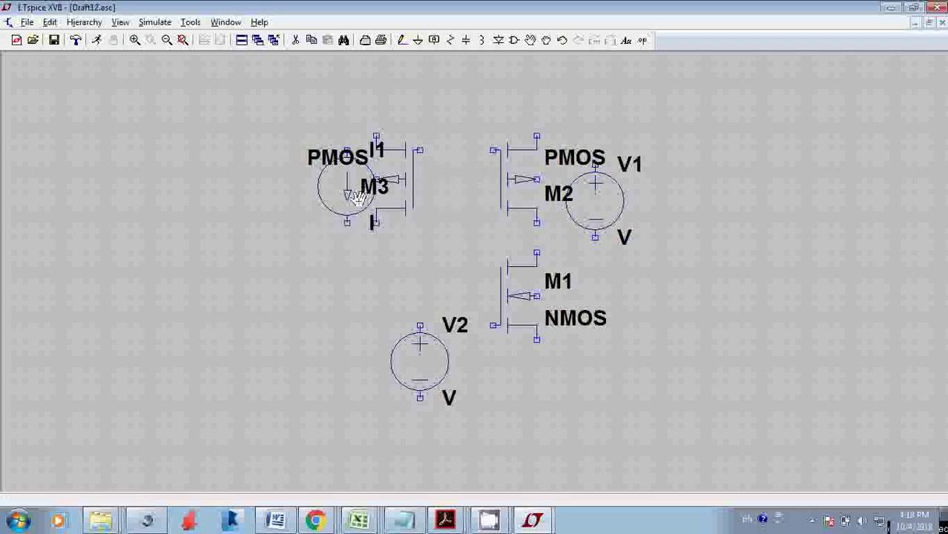
left_click(331, 185)
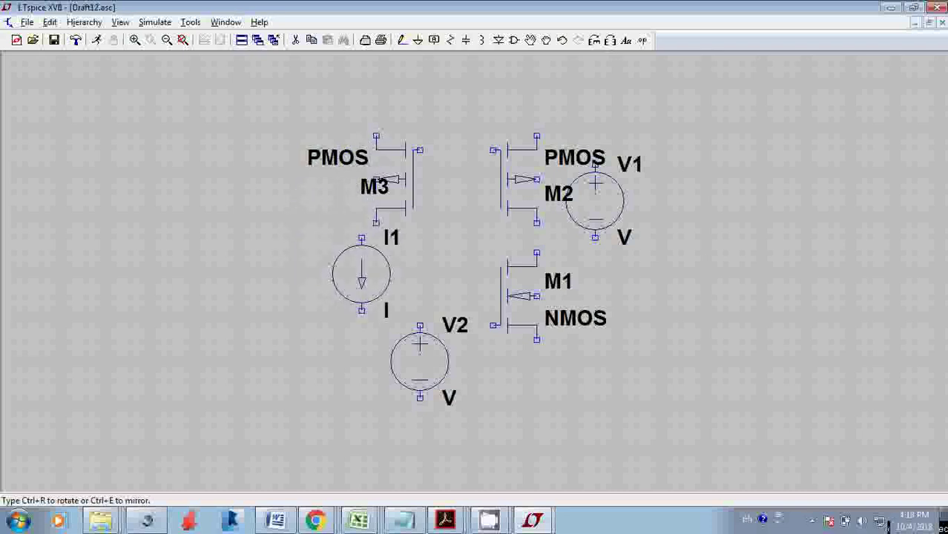
left_click(386, 258)
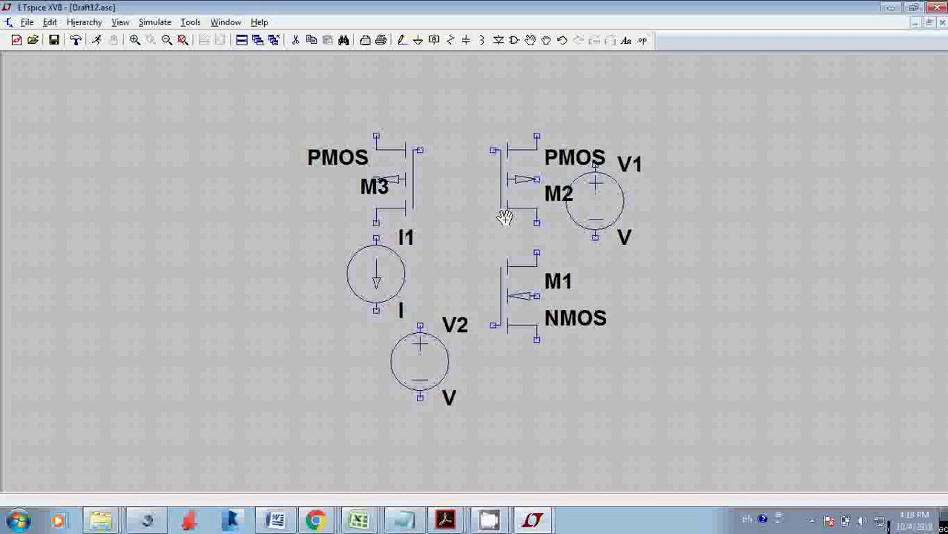
Step: Place ground symbols on the lower terminals of V1, I1 and V2, and on the source and body pins of M1
left_click(417, 41)
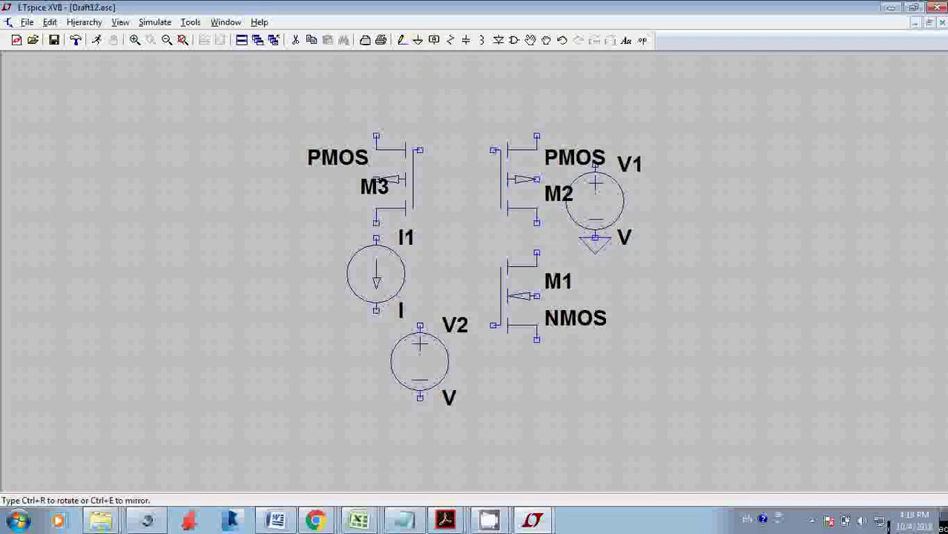
left_click(595, 238)
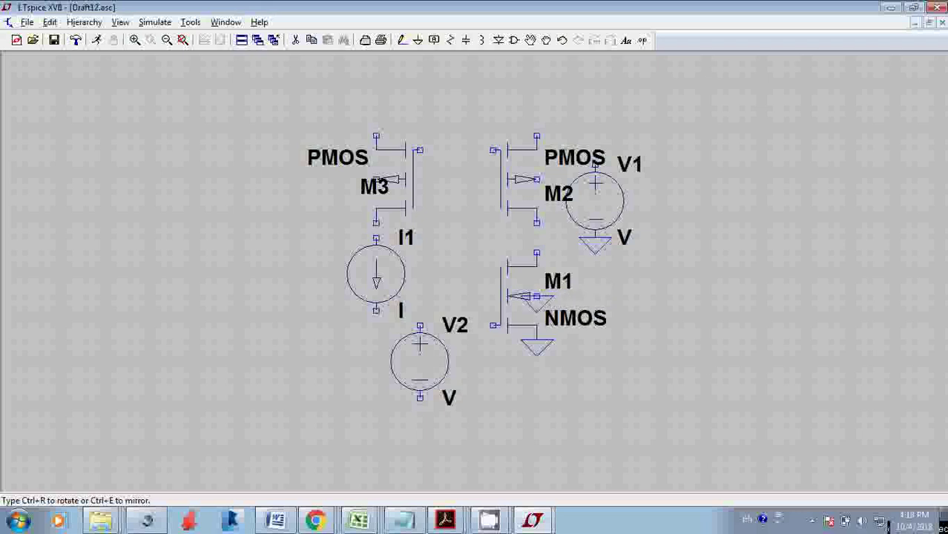
key("Escape")
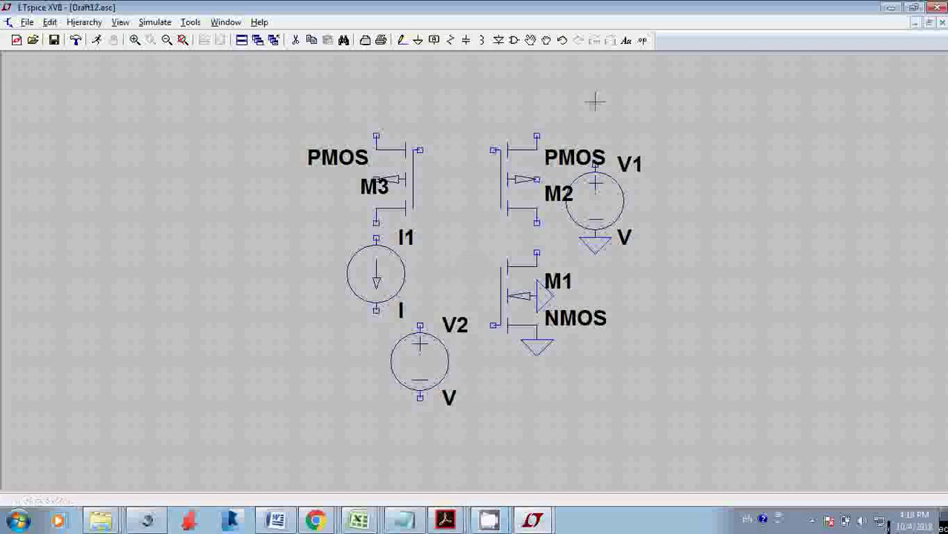
left_click(417, 40)
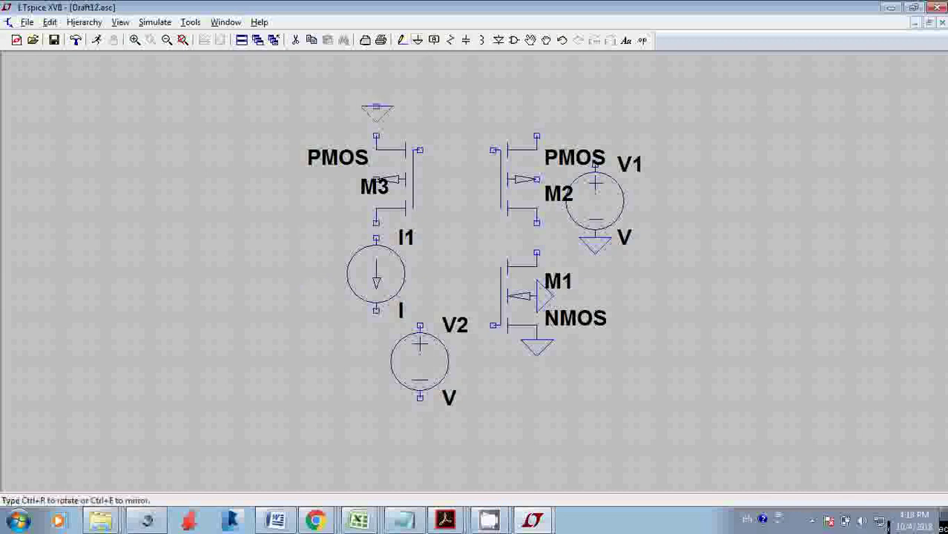
left_click(376, 311)
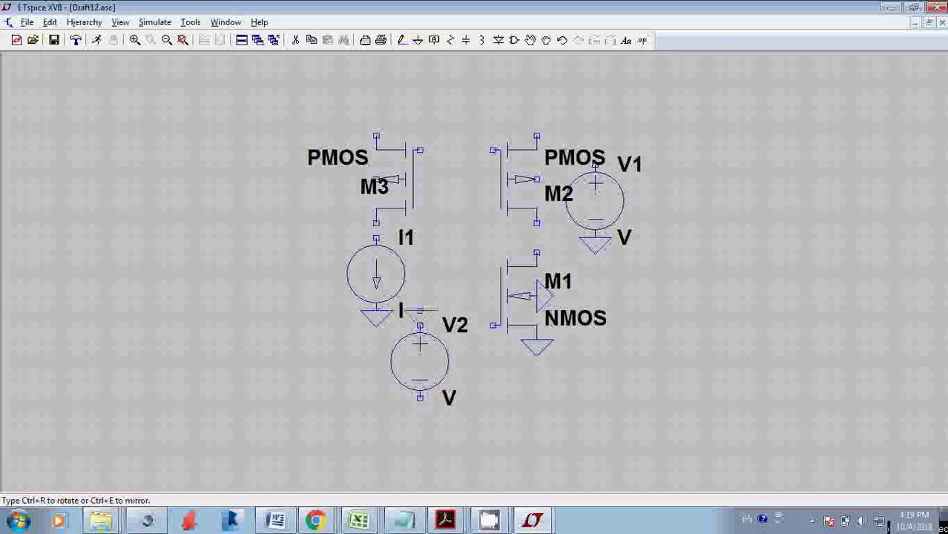
left_click(420, 398)
right_click(328, 404)
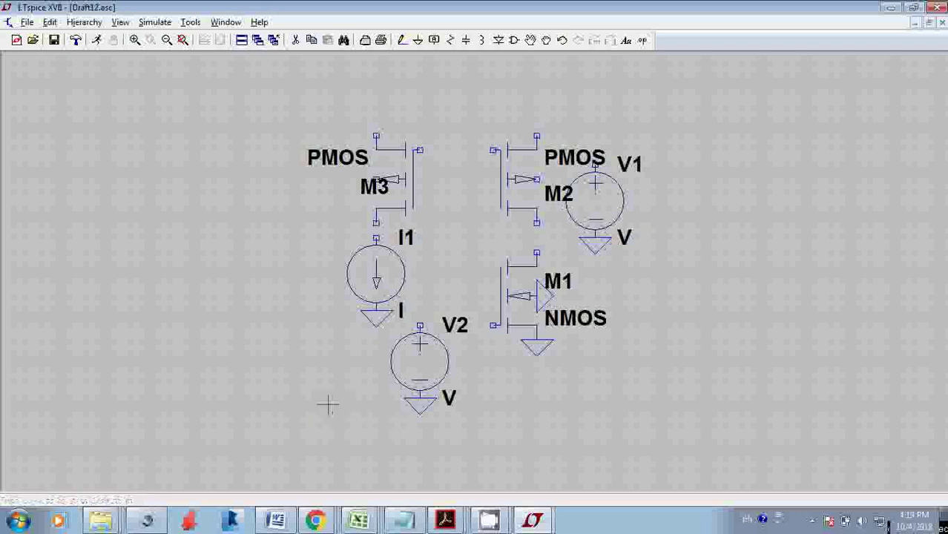
Step: Wire the gates of M3 and M2 together
left_click(401, 40)
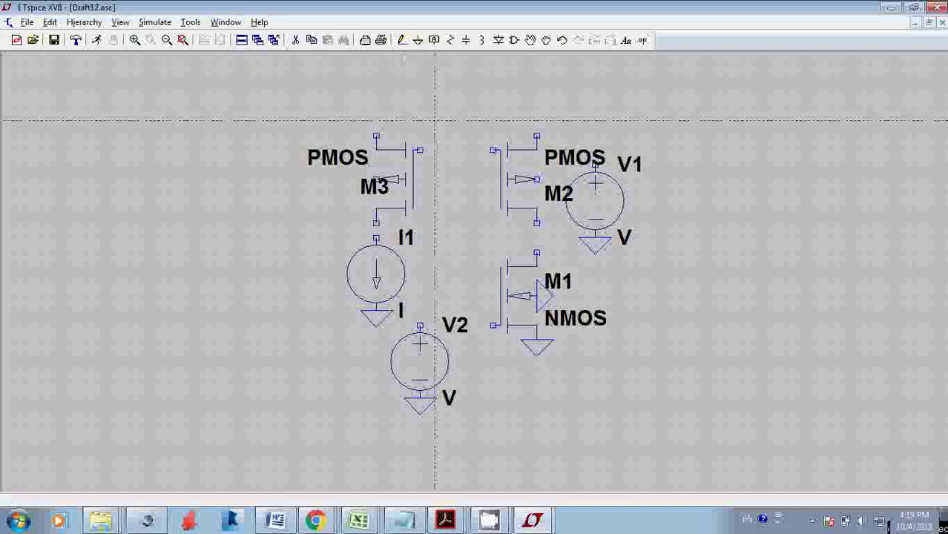
left_click(419, 149)
left_click(492, 149)
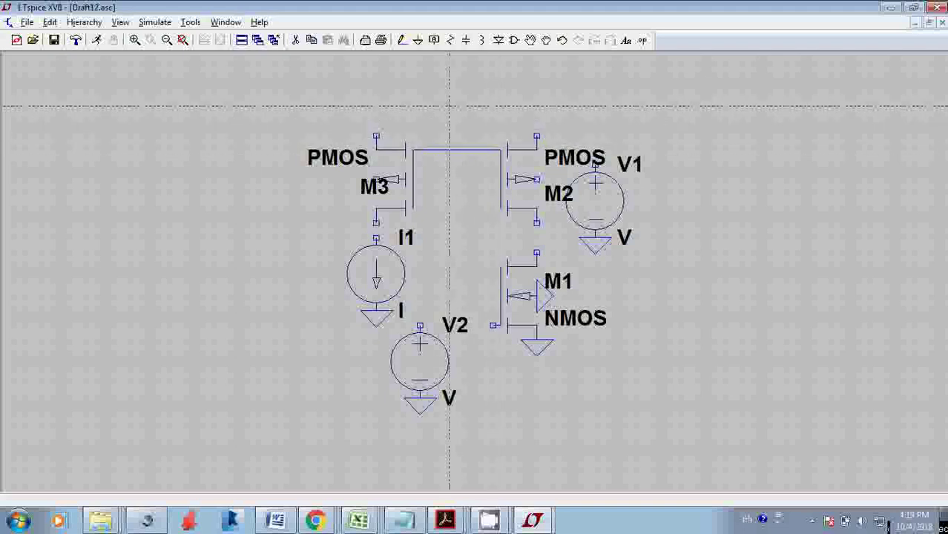
key("Escape")
Step: Wire the upper pins of M3 and M2 together and on to the positive terminal of V1
left_click(376, 135)
key("Escape")
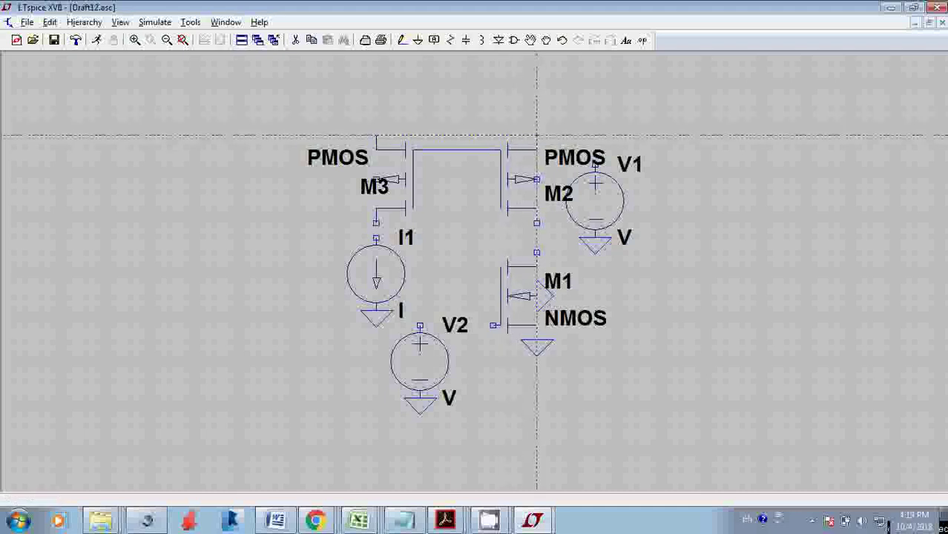
left_click(537, 136)
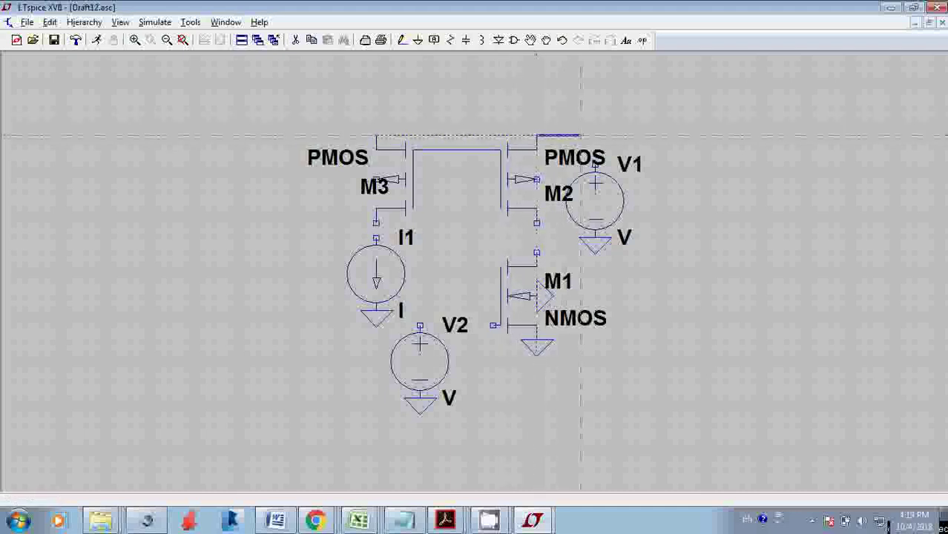
left_click(595, 135)
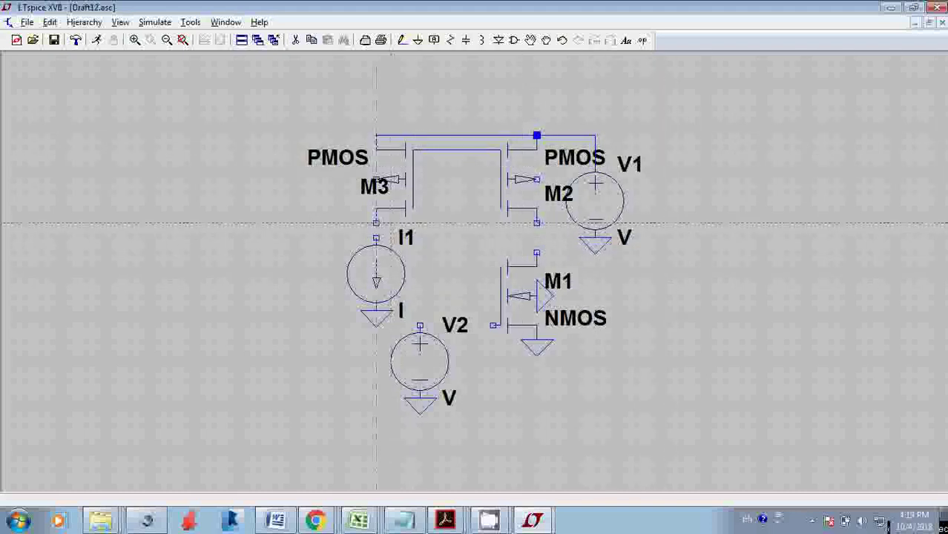
Step: Wire M3's lower pin to the top of I1, and connect that node up to the wire between the two PMOS gates
left_click(376, 223)
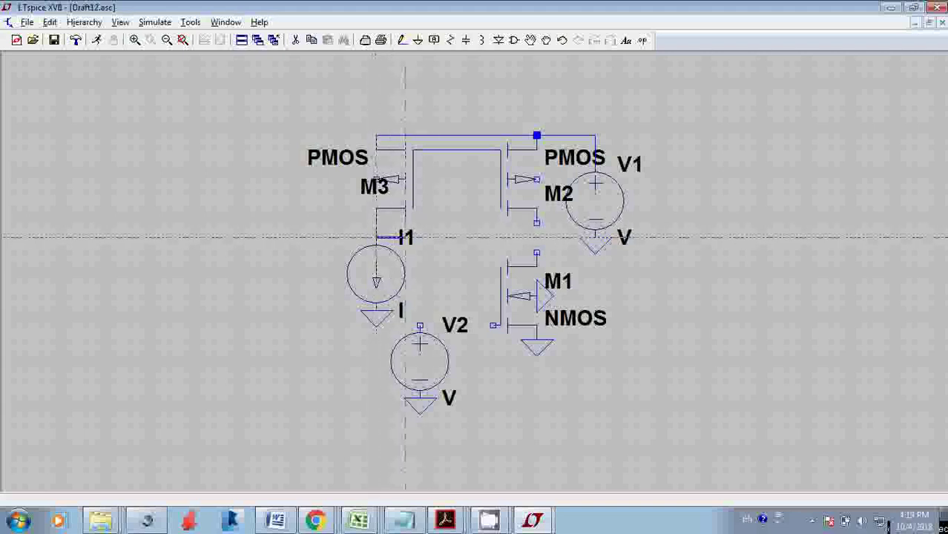
left_click(449, 237)
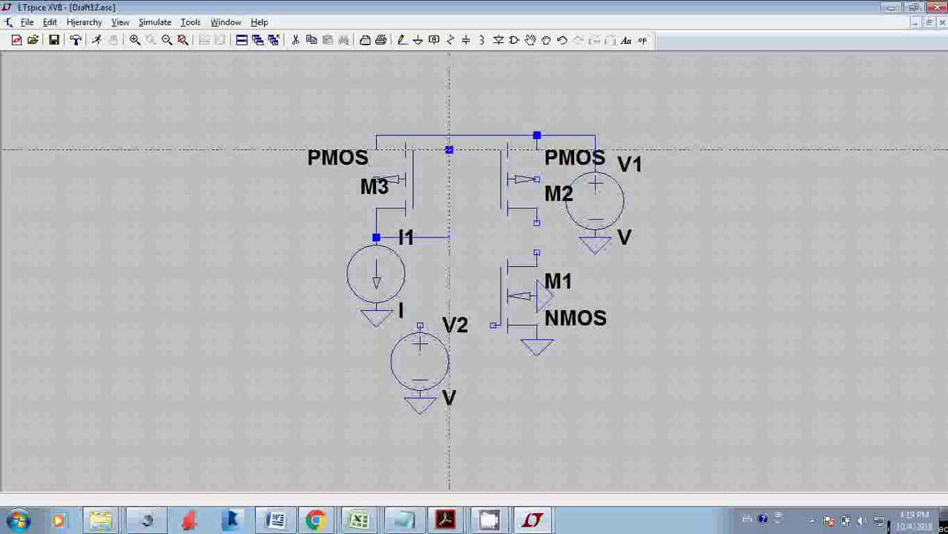
left_click(449, 150)
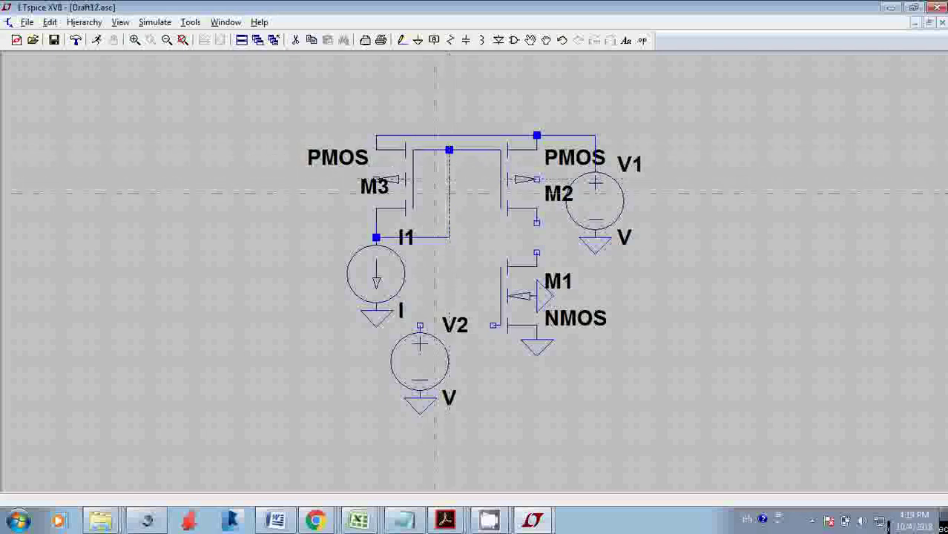
Step: Wire the body pins of M3 and M2 up to their own source pins
left_click(375, 180)
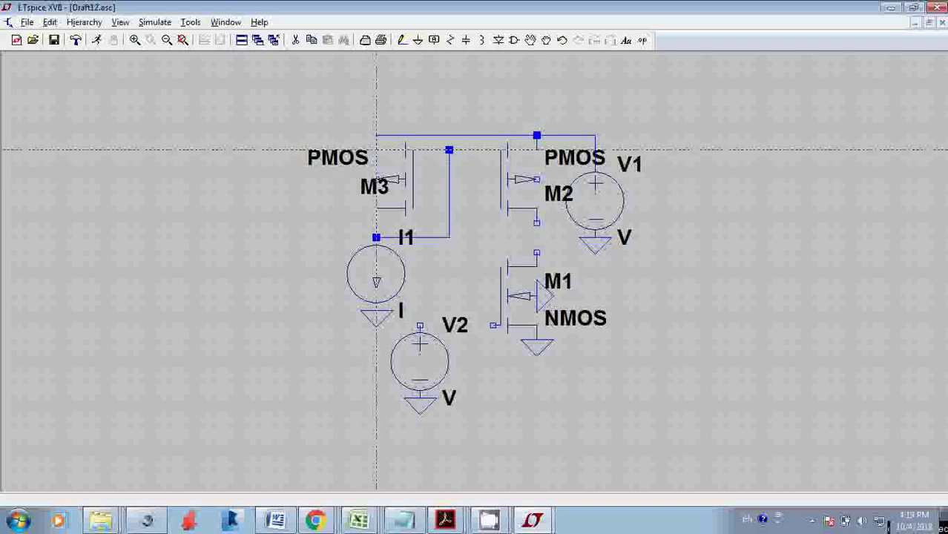
left_click(376, 149)
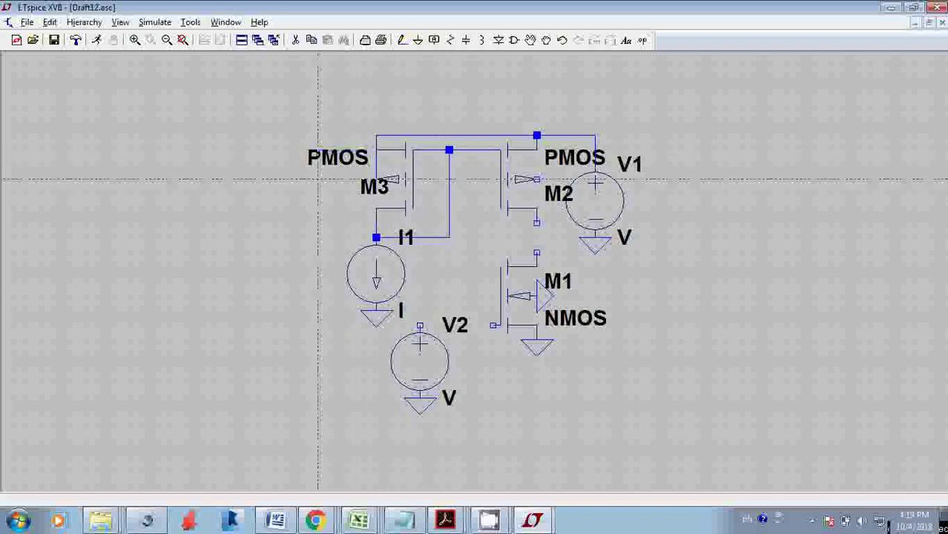
left_click(500, 149)
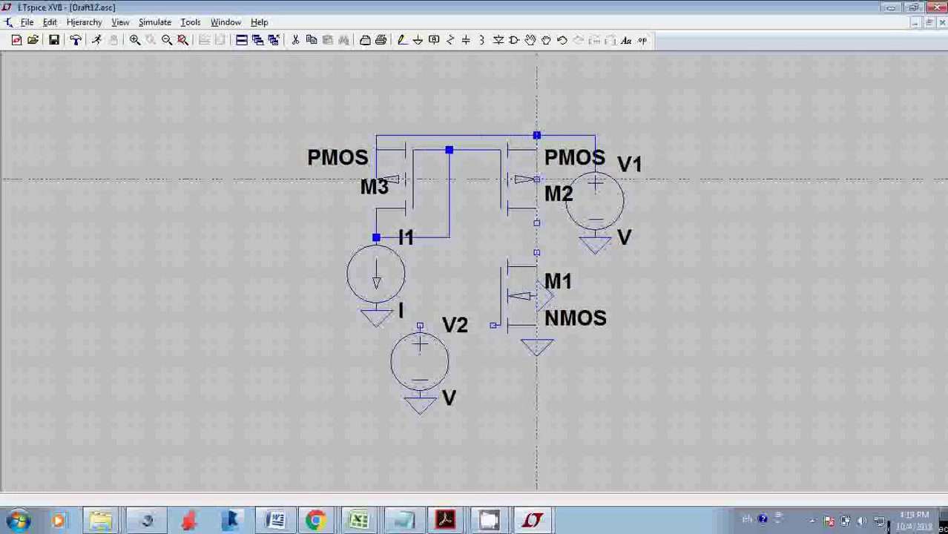
left_click(537, 179)
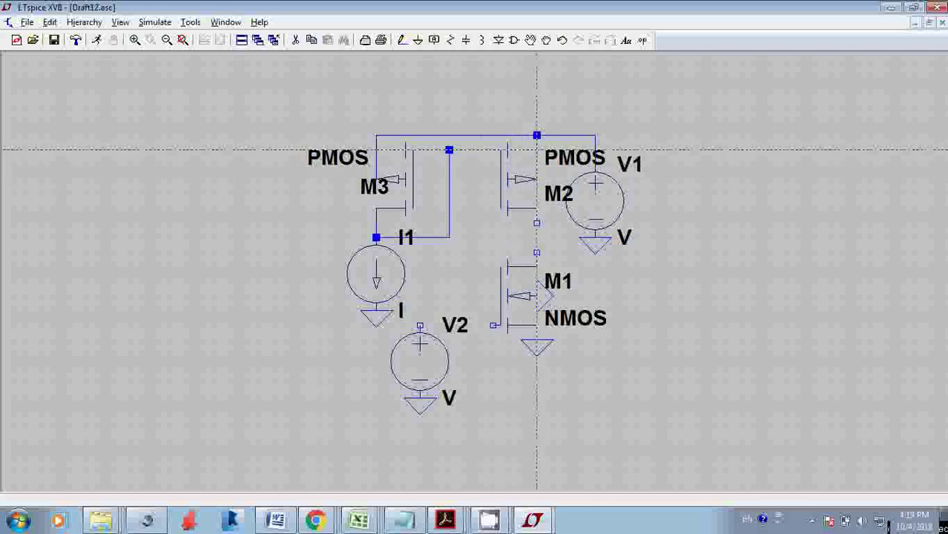
left_click(537, 150)
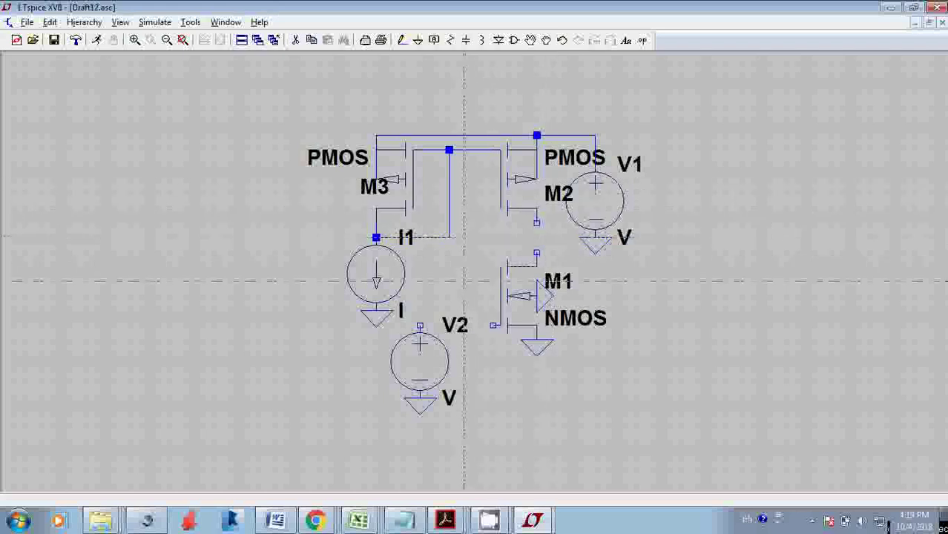
Step: Wire M2's lower pin to the upper pin of M1, and M1's gate to the positive terminal of V2
left_click(536, 222)
left_click(536, 266)
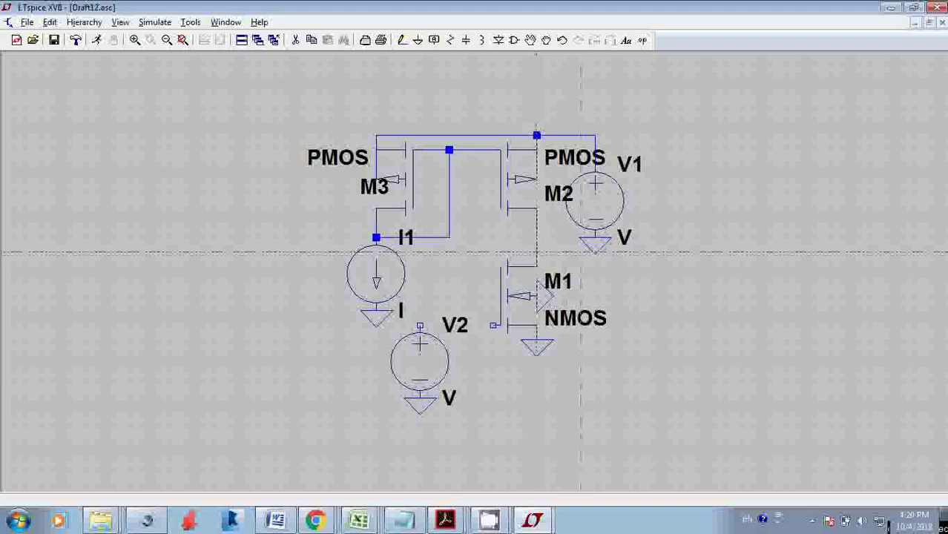
left_click(493, 325)
left_click(420, 325)
key("Escape")
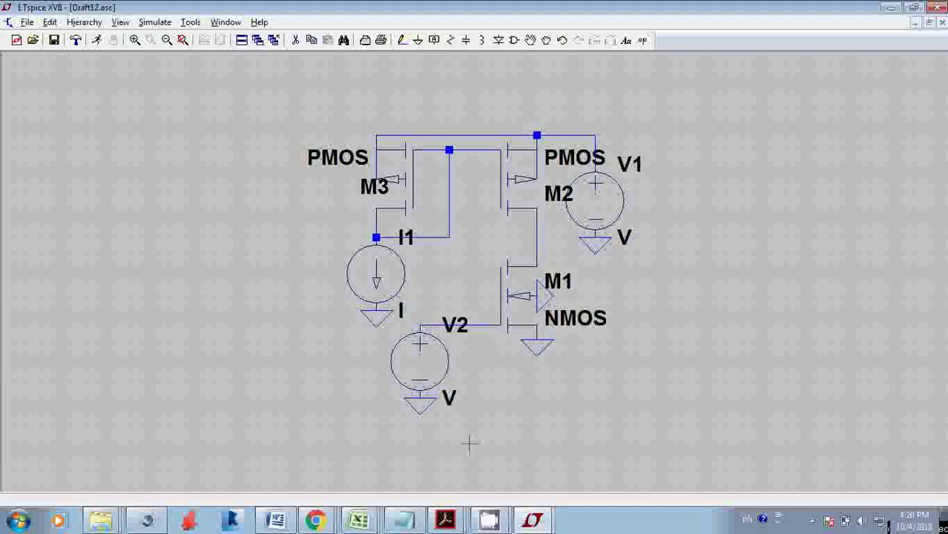
Step: Switch to Notepad to review the notes on component names, values and .model parameters, and return to the schematic
left_click(410, 523)
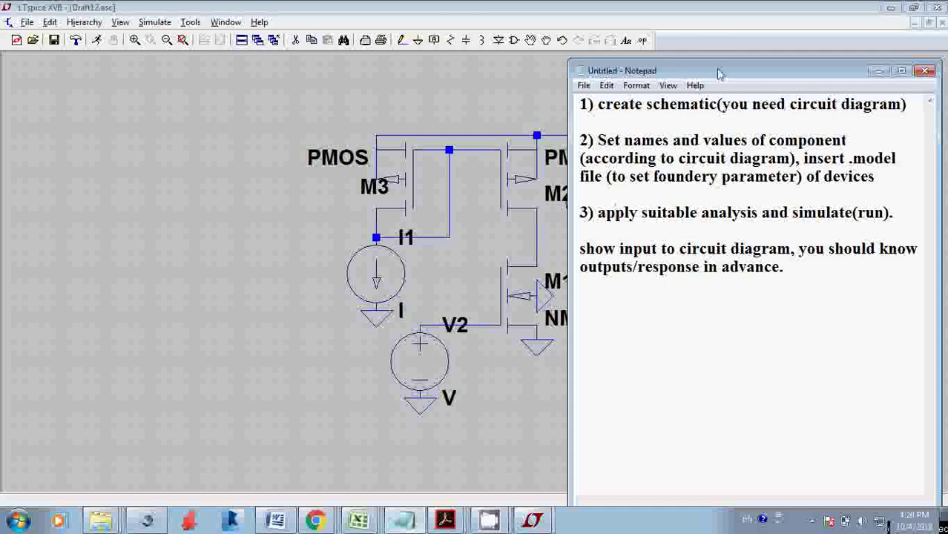
right_click(743, 72)
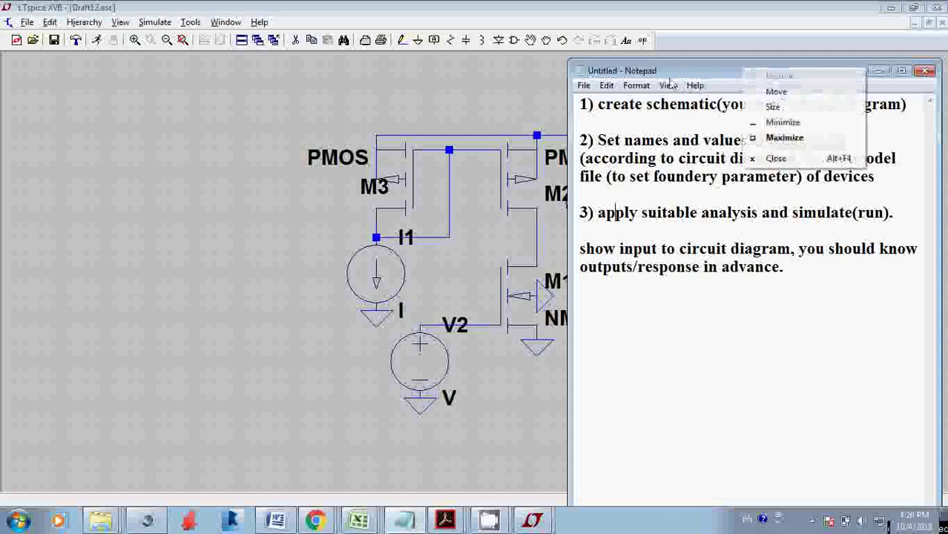
left_click(680, 72)
left_click_drag(681, 72, 754, 68)
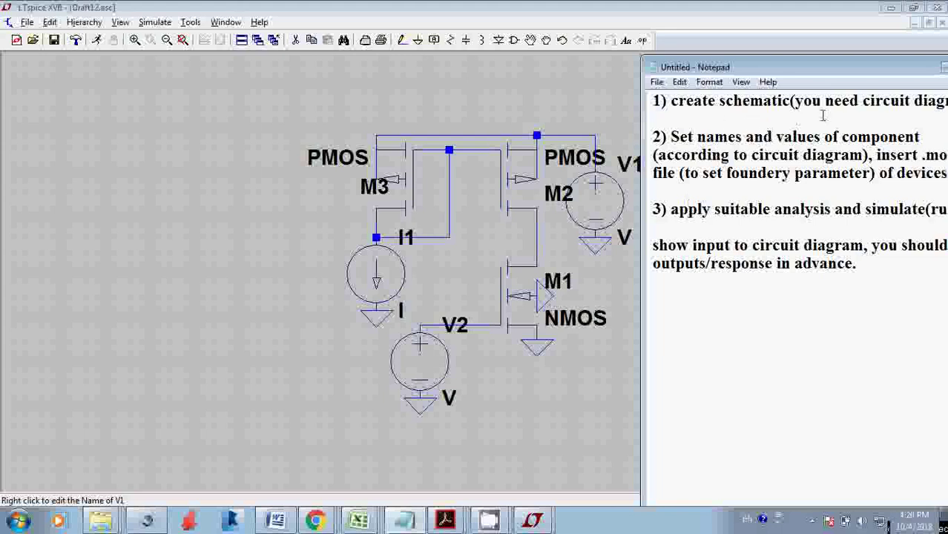
left_click(942, 69)
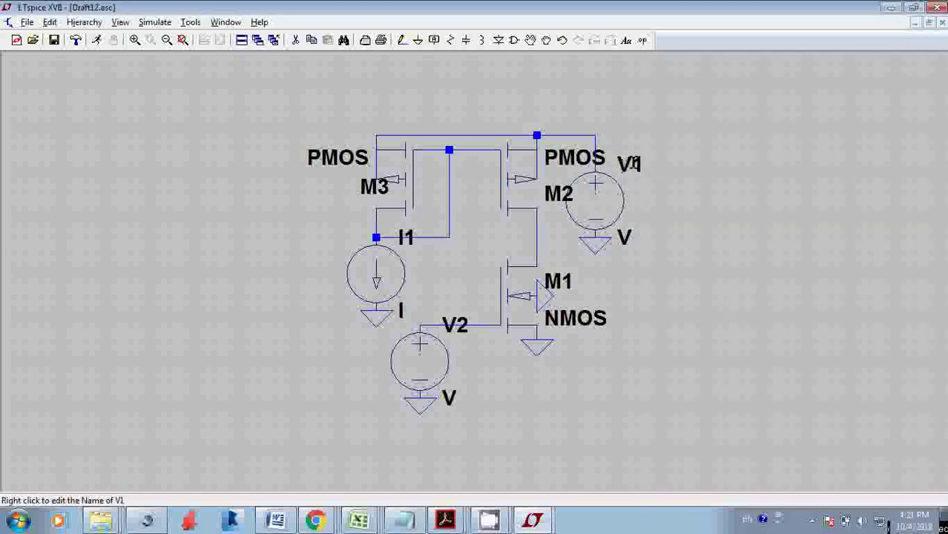
Step: Rename the supply source V1 to Vdd and set its value to 5
right_click(632, 163)
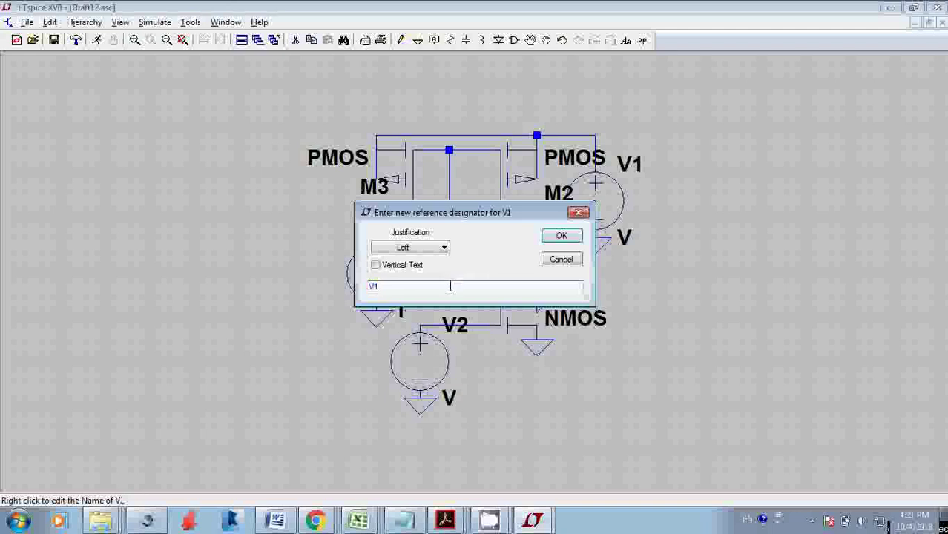
type("Vdd")
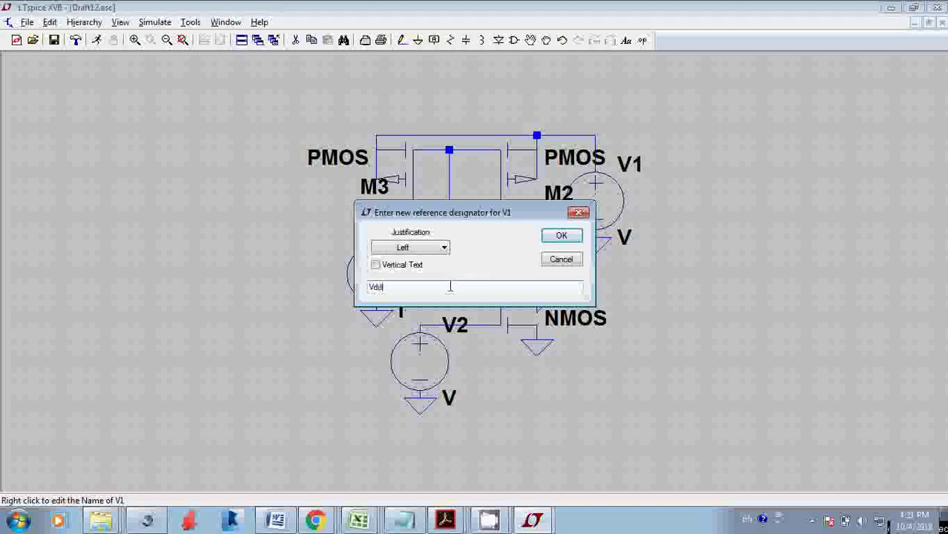
left_click(561, 235)
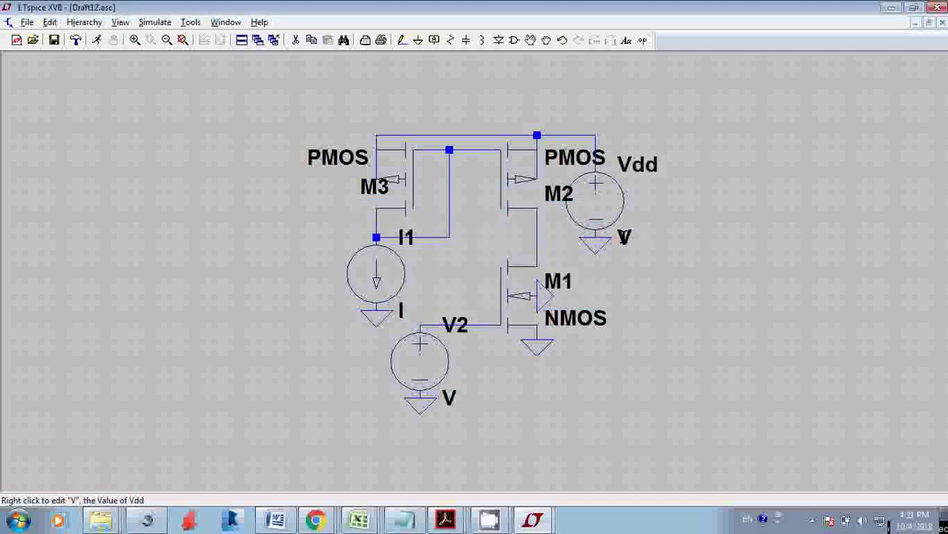
right_click(624, 237)
key("BackSpace")
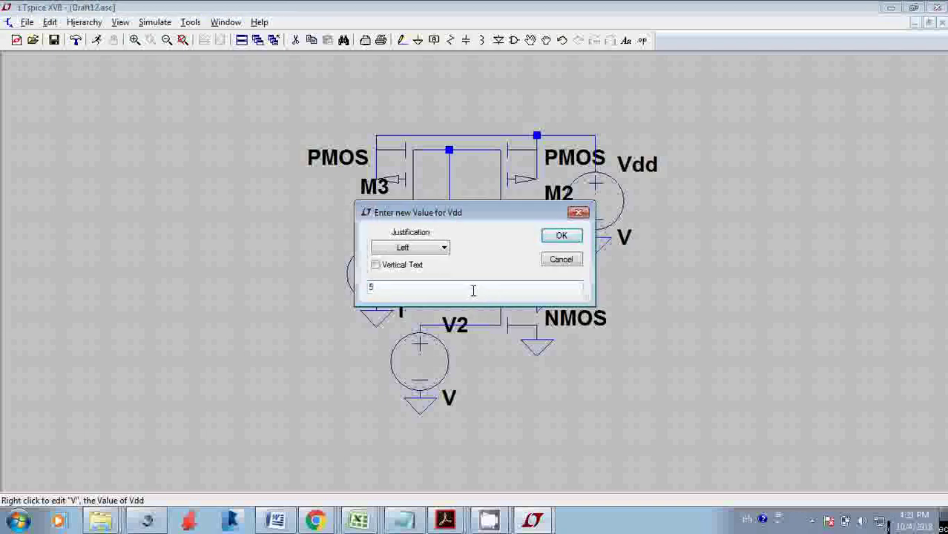
left_click(557, 236)
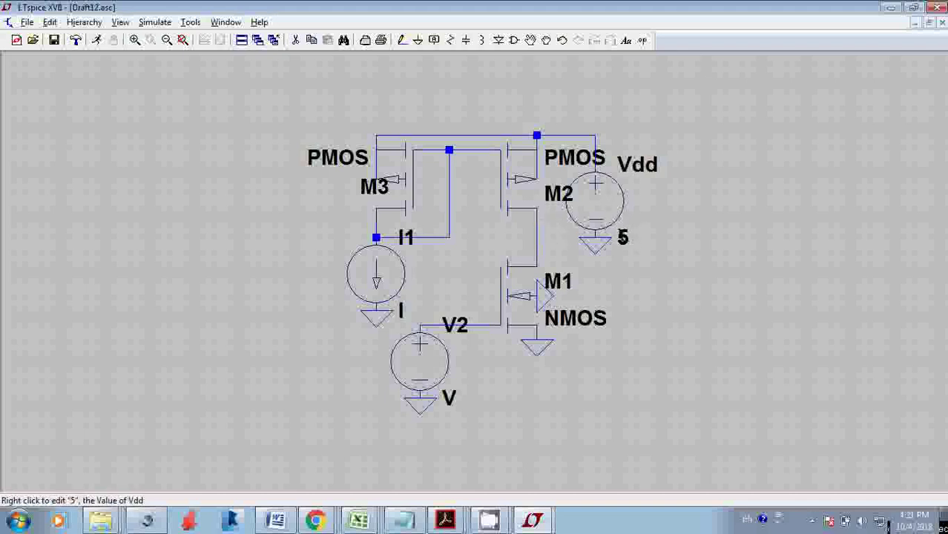
Step: Set the current source I1 to a DC value of 50u and rename it Iref
right_click(387, 271)
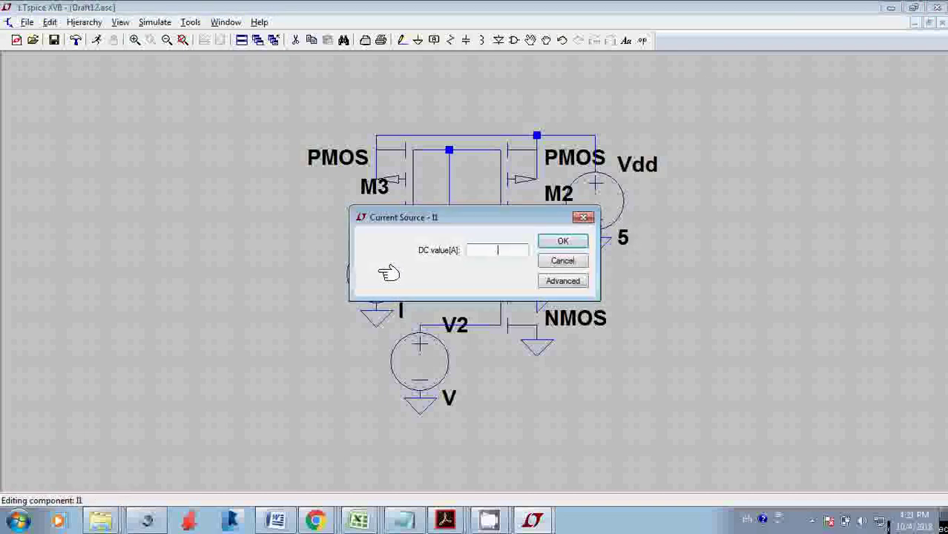
type("50u")
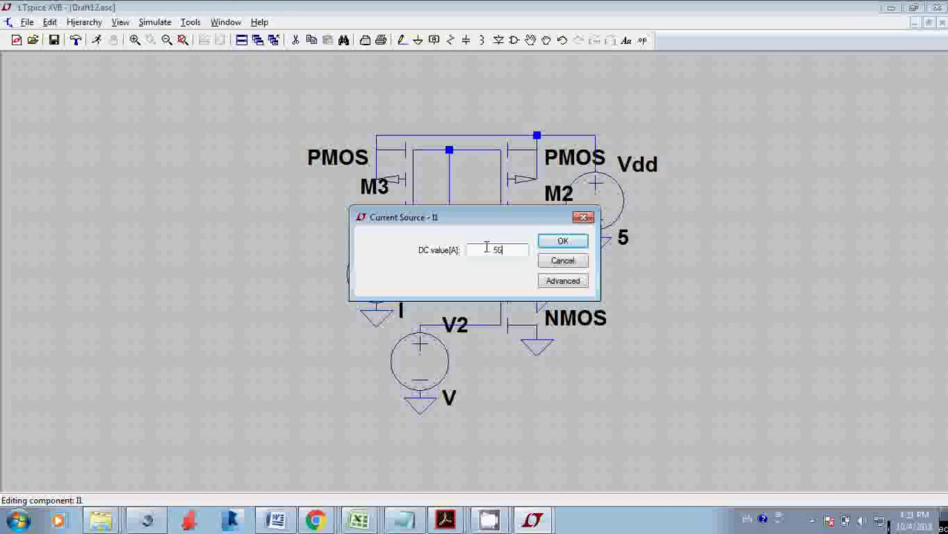
left_click(563, 241)
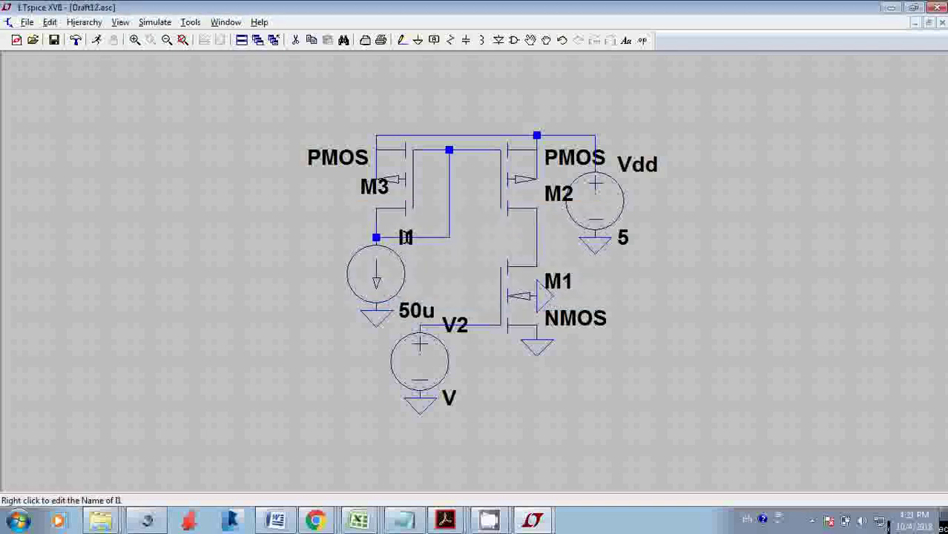
right_click(406, 237)
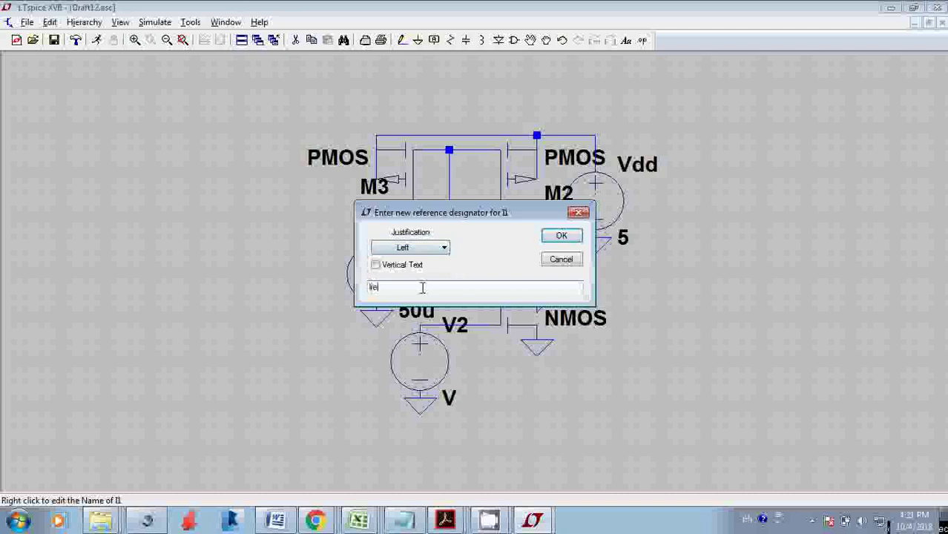
left_click(561, 236)
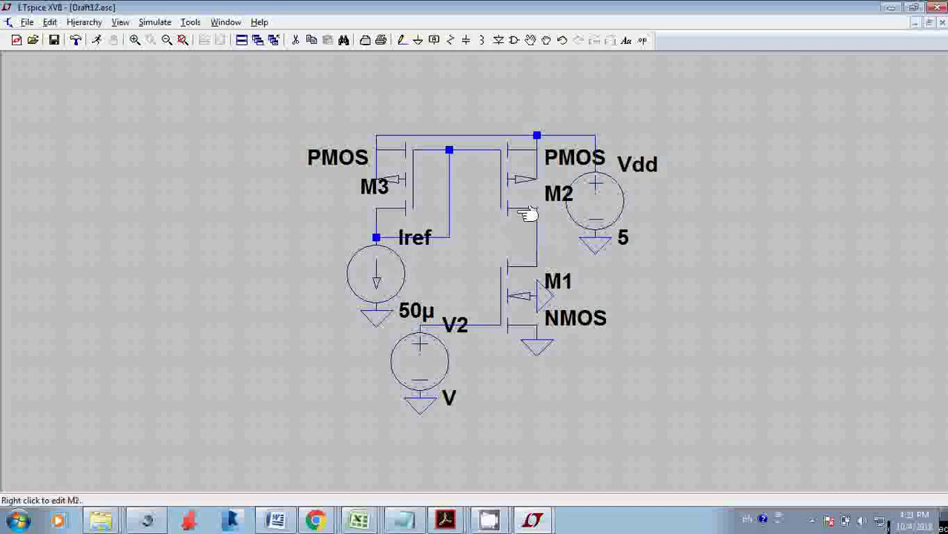
Step: Set the PMOS transistor M2 to a length of 10u and a width of 50u
right_click(522, 189)
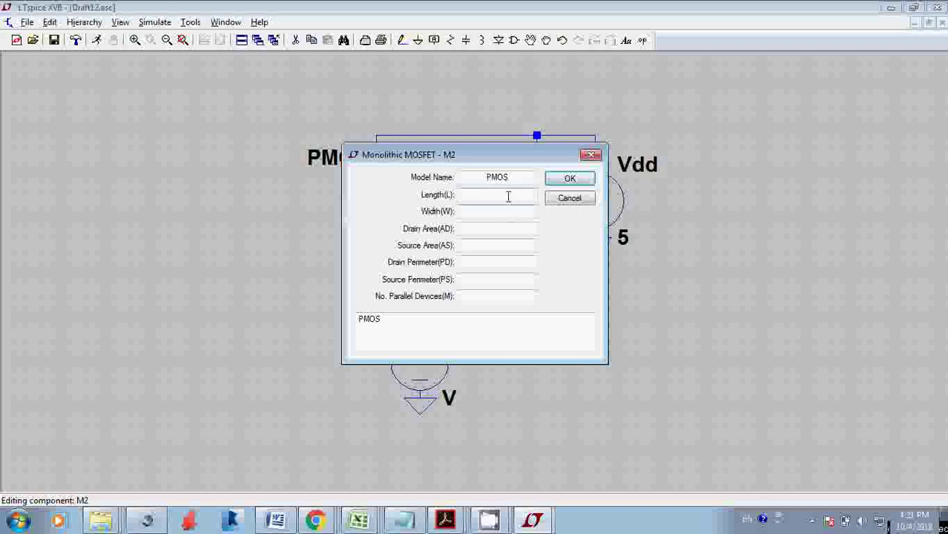
left_click(508, 194)
type("10u w=")
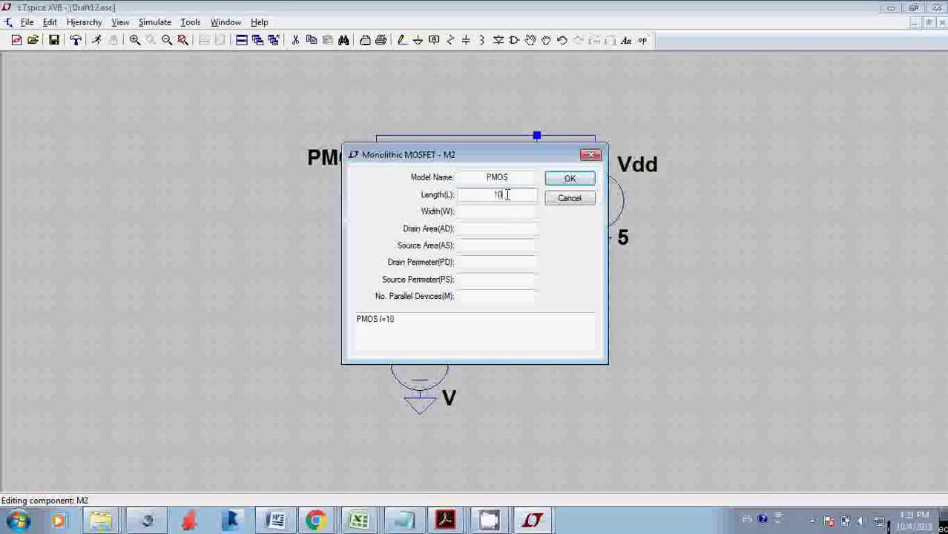
type("50u")
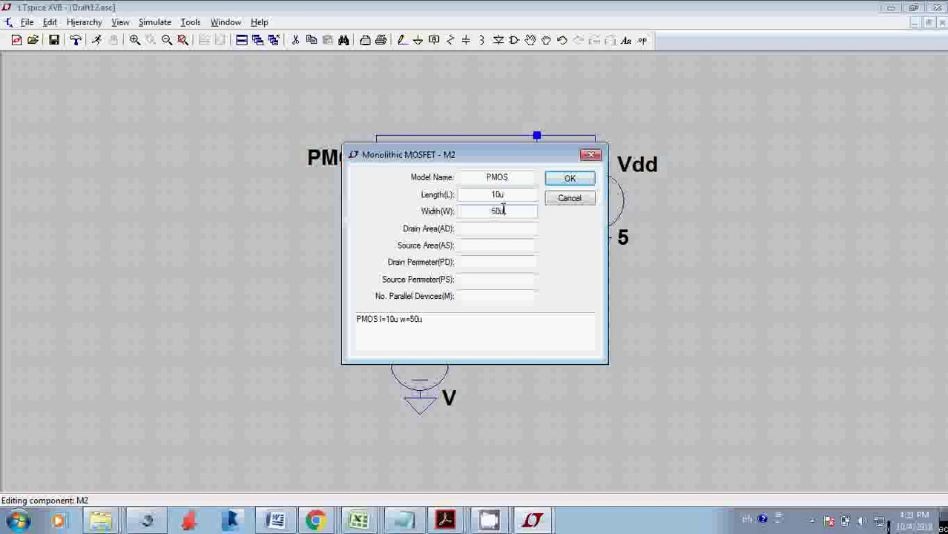
left_click(568, 180)
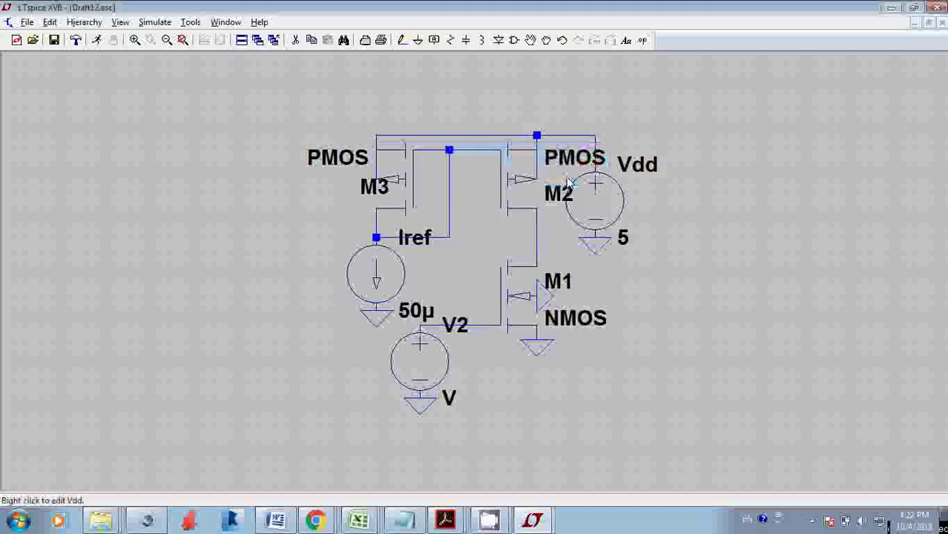
Step: Set the NMOS transistor M1 to a length of 10u and a width of 50u
right_click(522, 300)
left_click(499, 193)
type("10u")
left_click(499, 211)
type("50u")
left_click(568, 179)
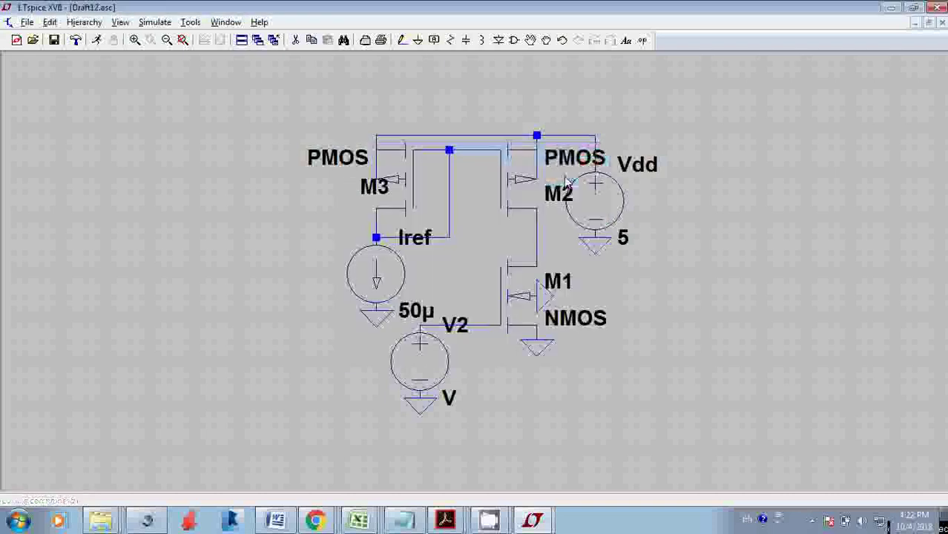
Step: Set the PMOS transistor M3 to a length of 10u and a width of 50u
right_click(387, 191)
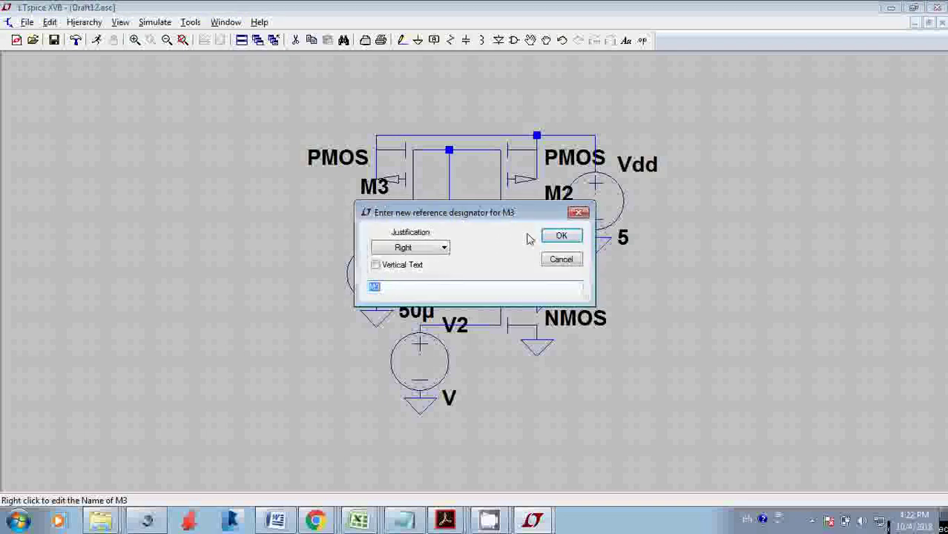
left_click(561, 259)
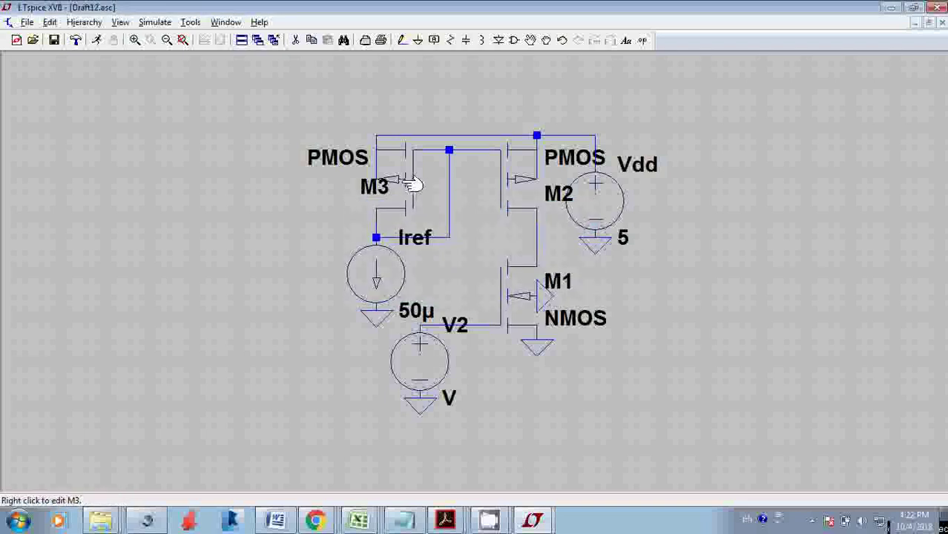
right_click(413, 185)
type("10u")
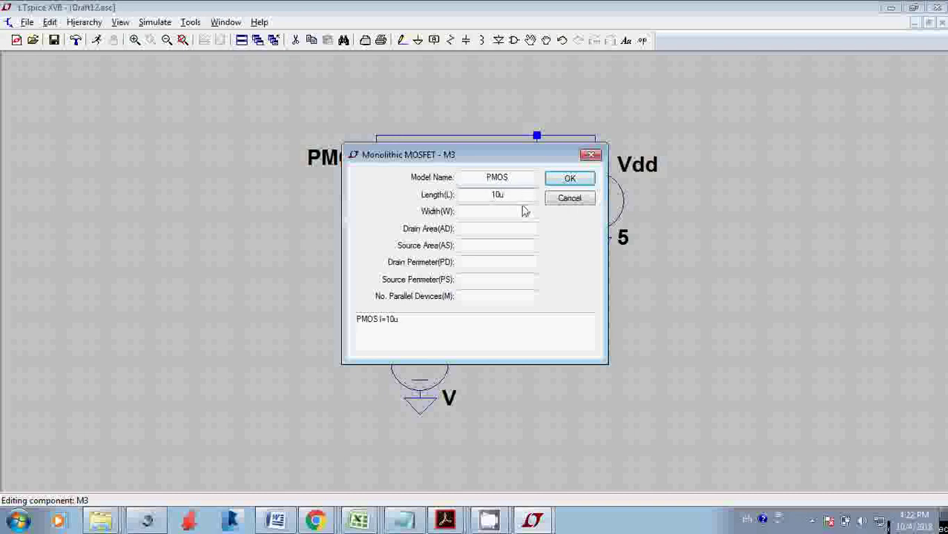
type(" w=50u")
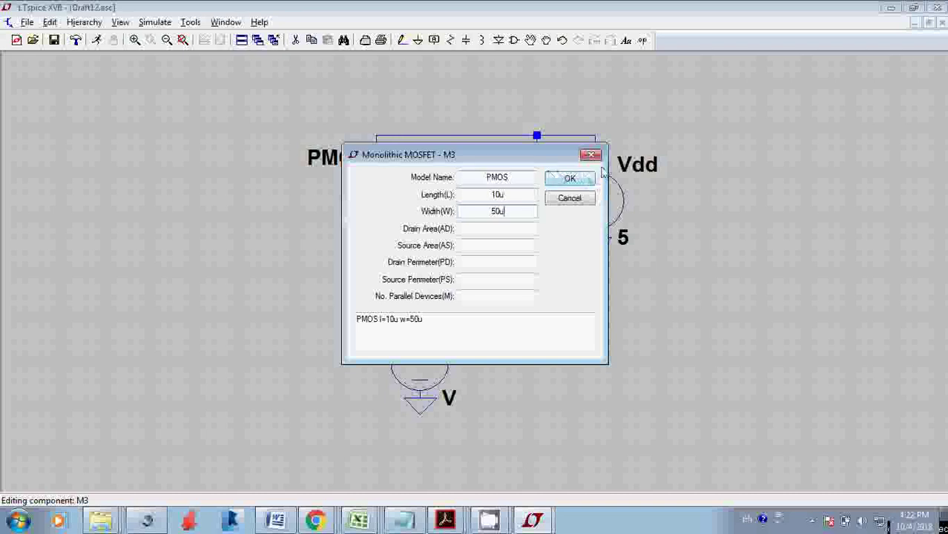
left_click(572, 180)
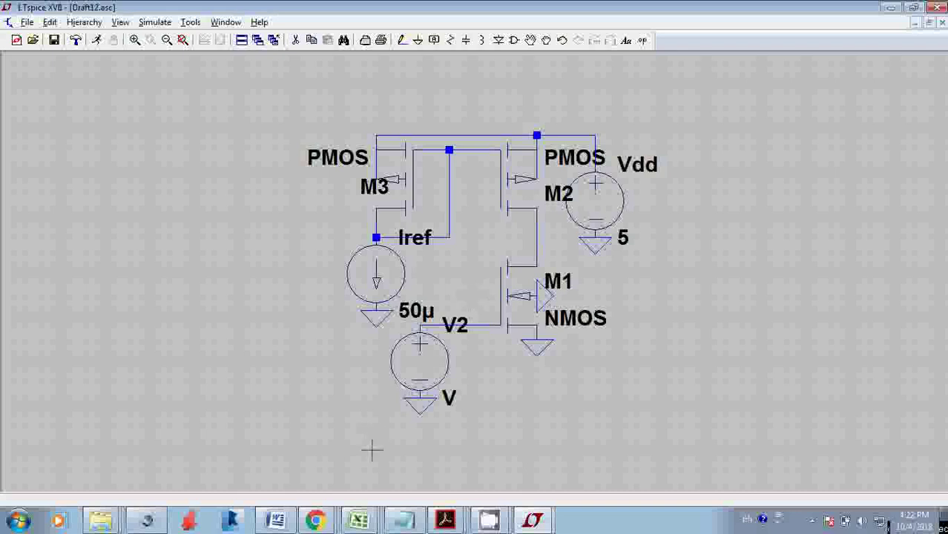
Step: Set the gate voltage source V2 to a DC value of 1 and rename it Vin
right_click(441, 359)
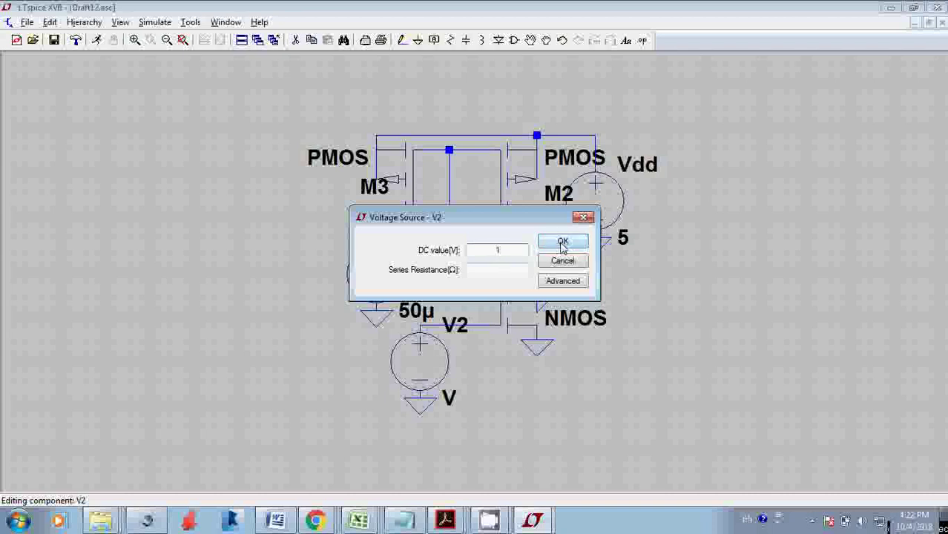
left_click(562, 243)
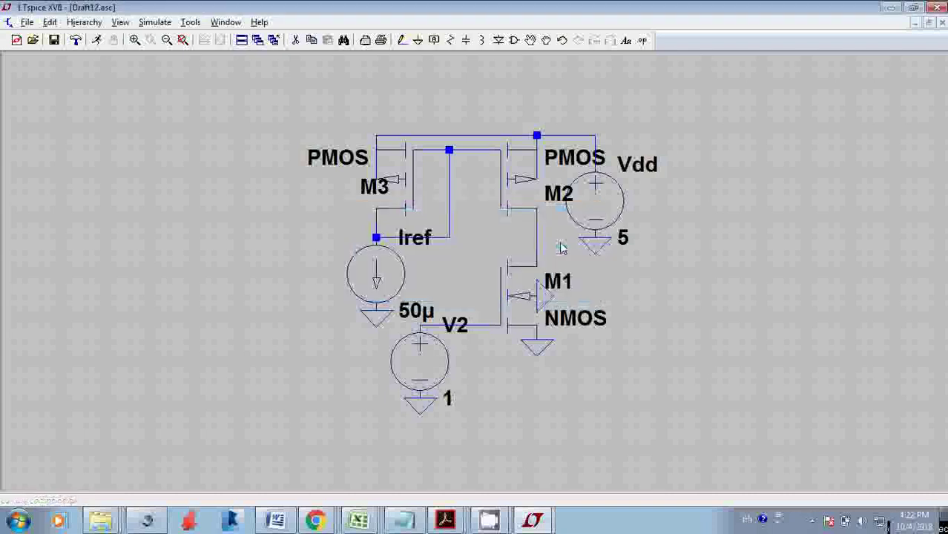
right_click(456, 320)
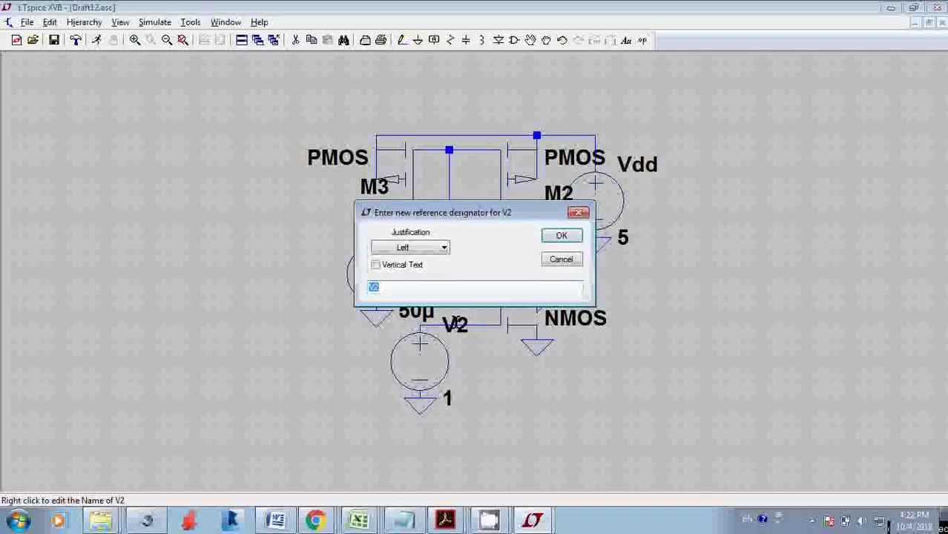
left_click(439, 287)
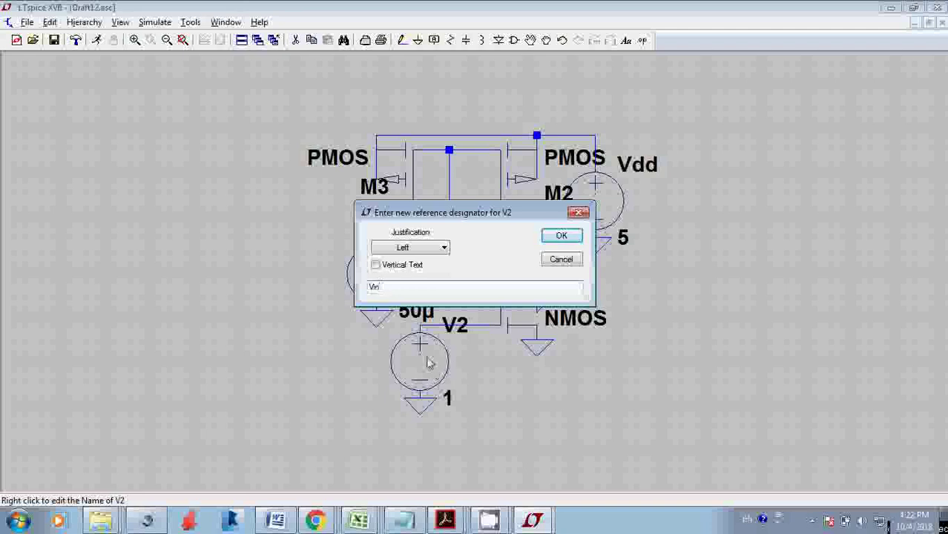
left_click(562, 235)
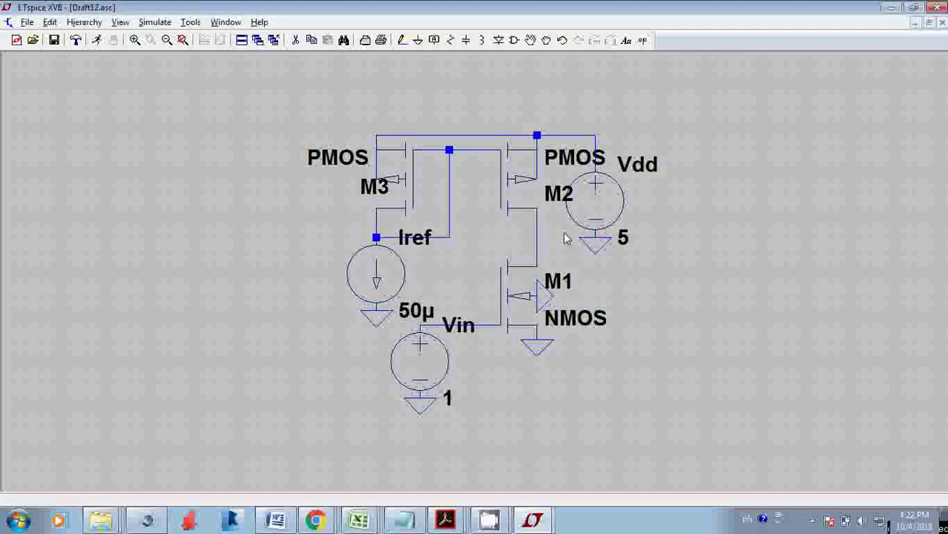
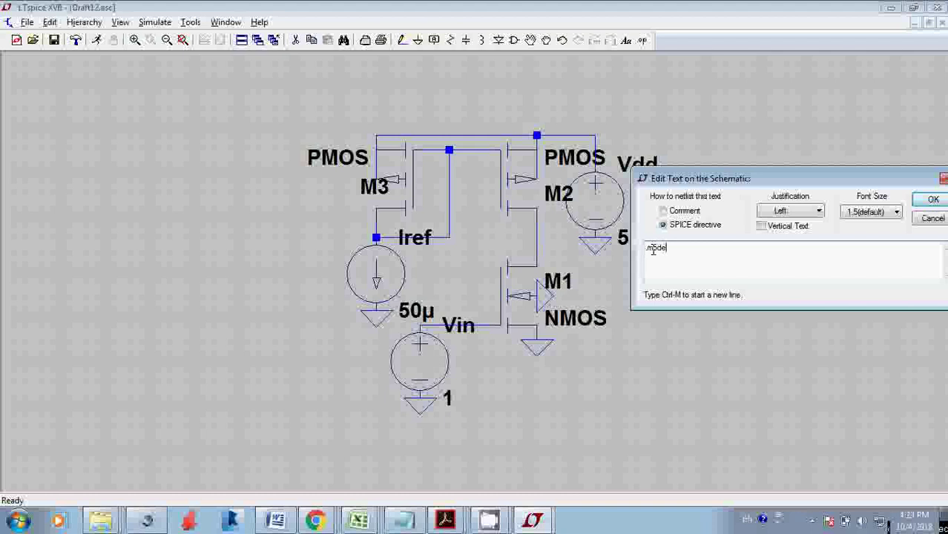
Step: Add the SPICE directive ".model NMOS NMOS kp=200u vto=0.7 lambda=0.01" and place it below the circuit
type("l NMOS NMOS kp=200u vto=0.")
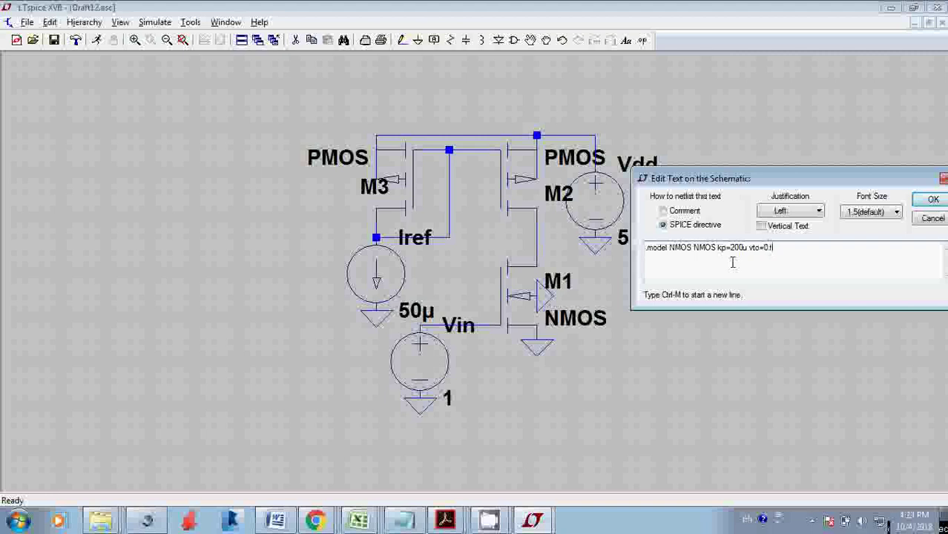
type("7 lambda=")
type("0.01")
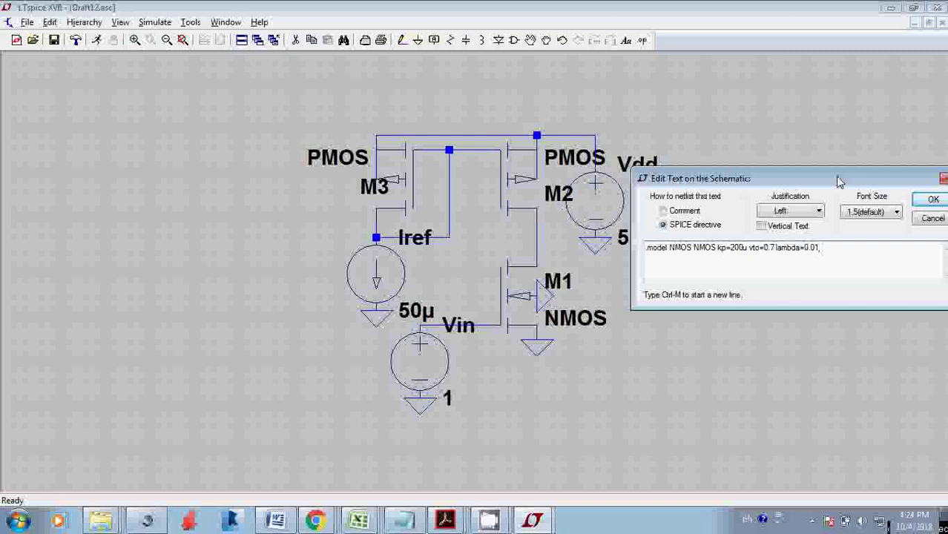
left_click_drag(838, 182, 750, 163)
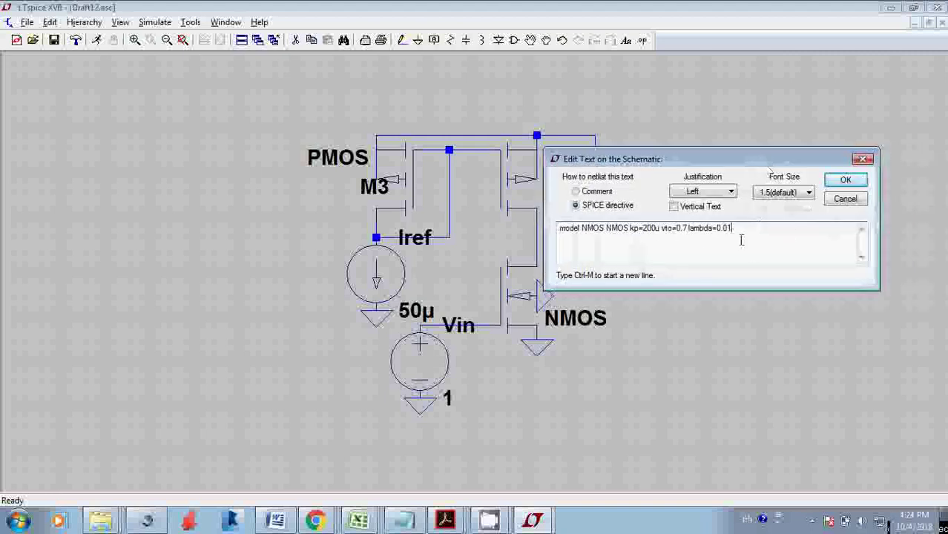
left_click(847, 183)
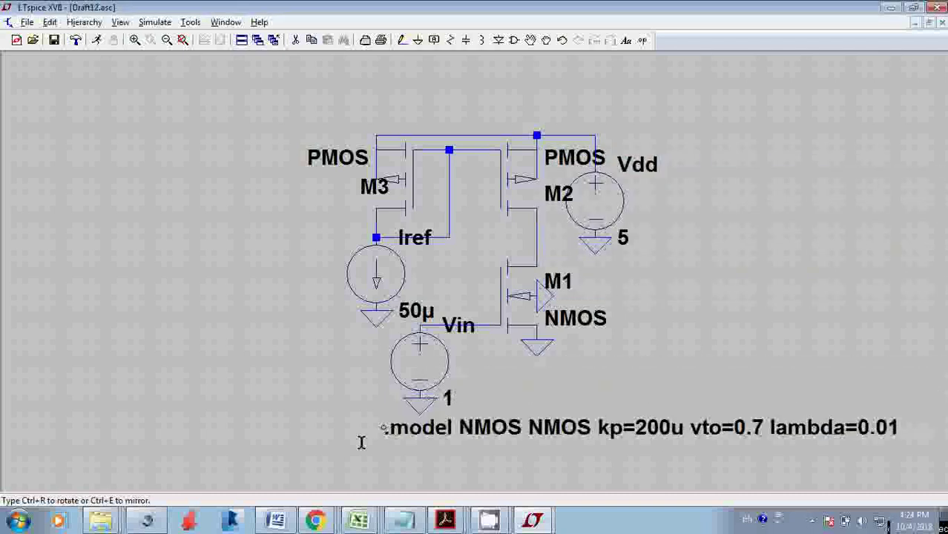
left_click(315, 426)
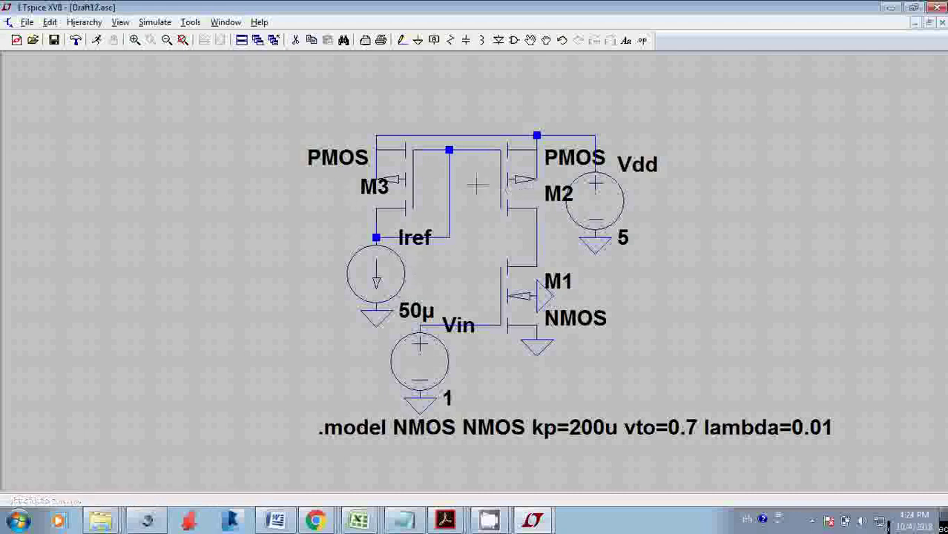
left_click(49, 23)
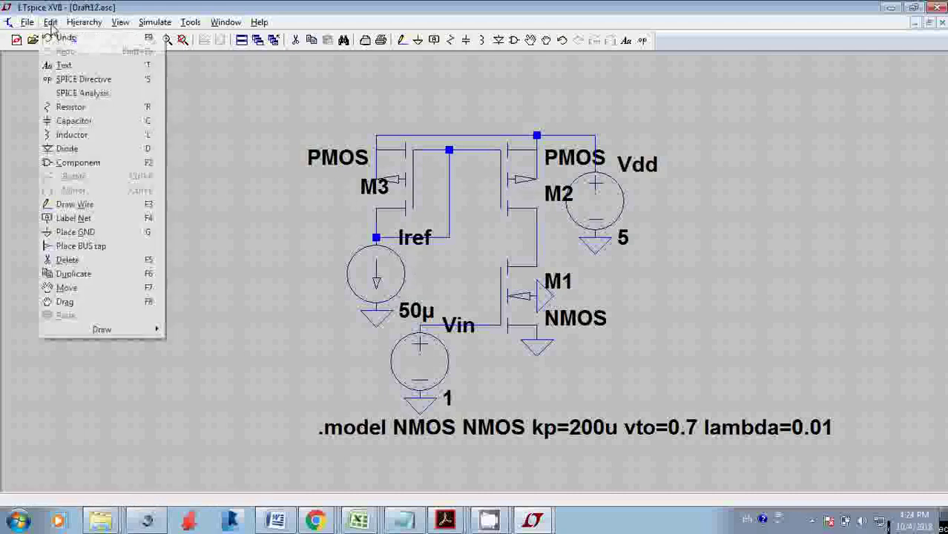
left_click(229, 126)
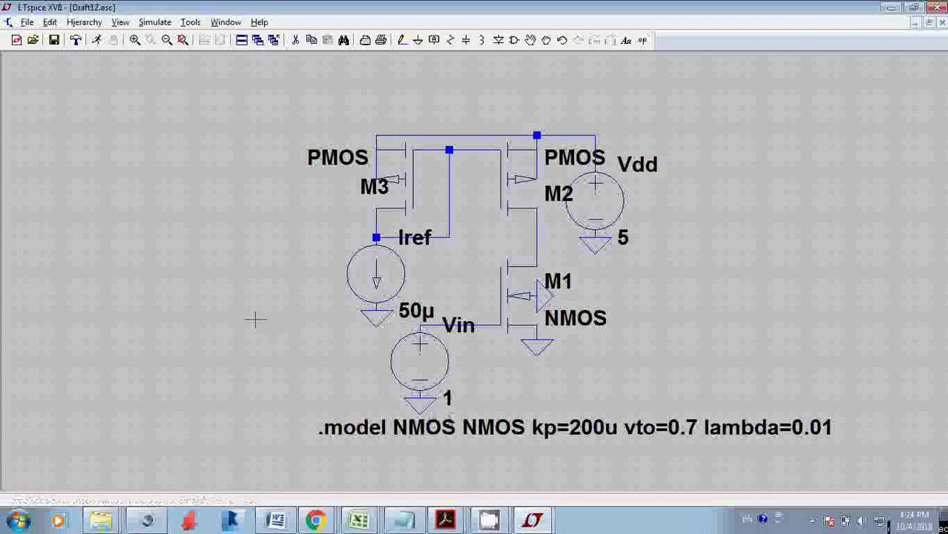
left_click(50, 22)
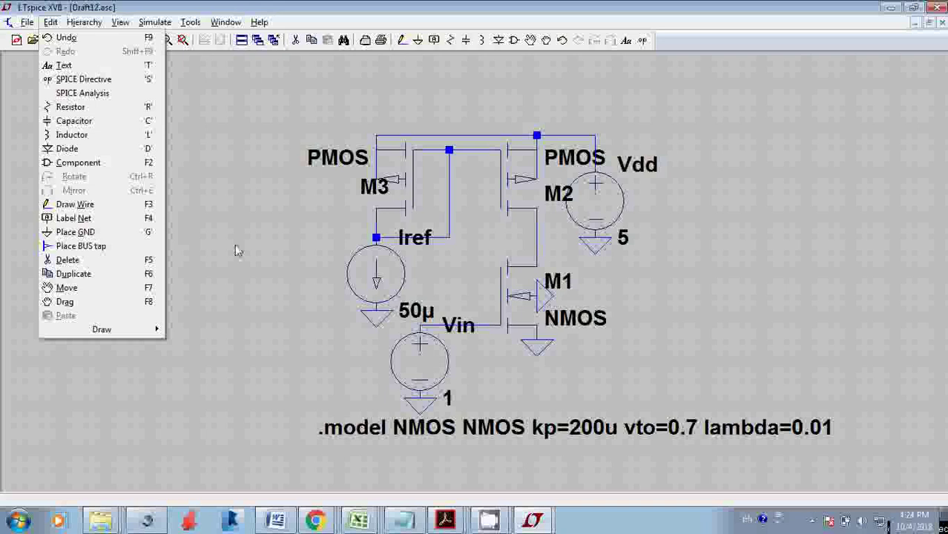
left_click(281, 298)
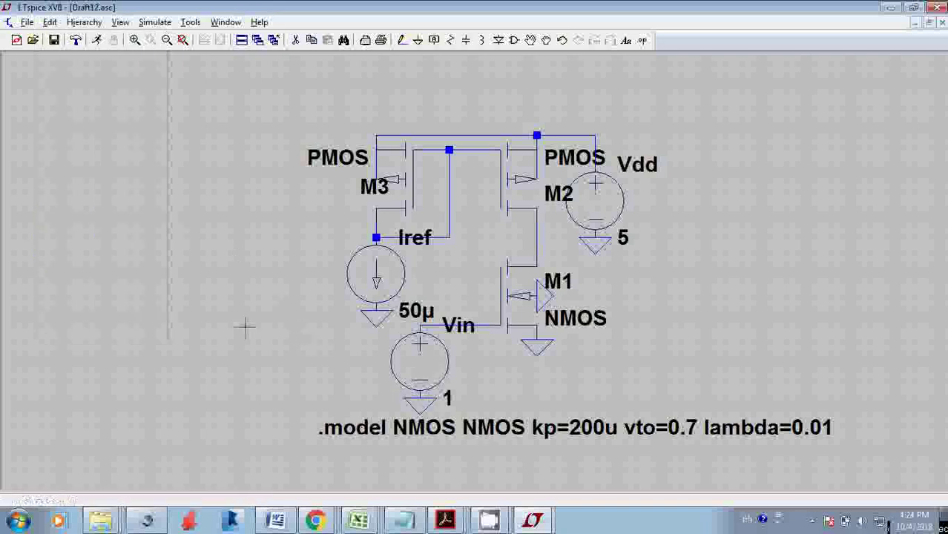
left_click(50, 22)
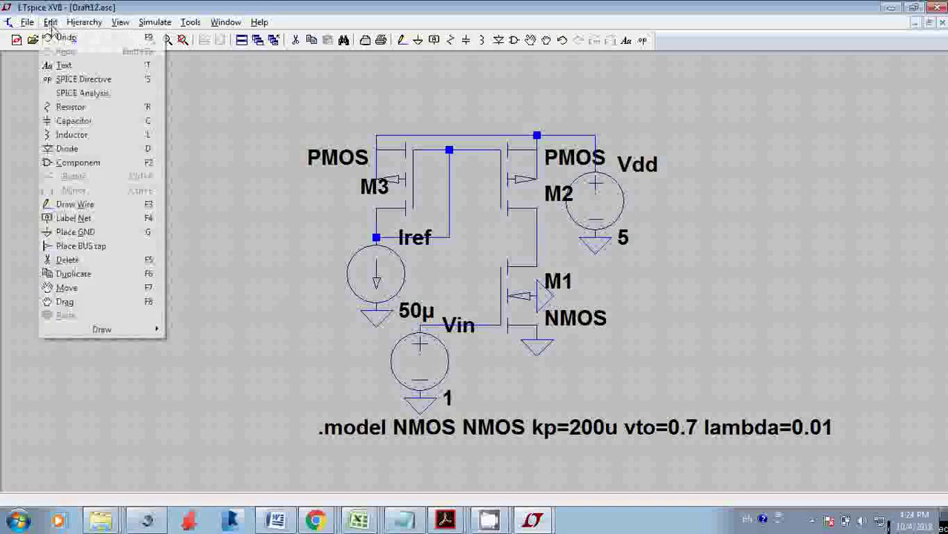
left_click(212, 127)
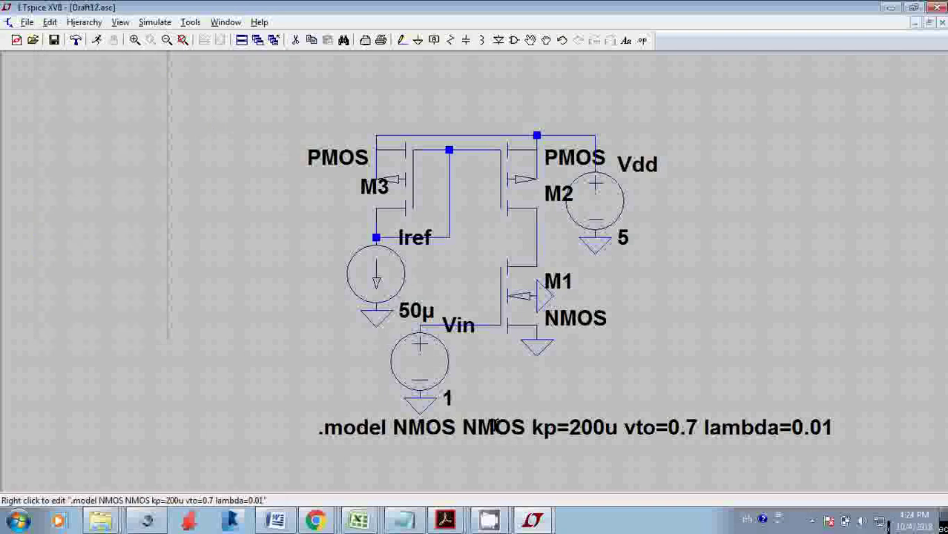
right_click(495, 427)
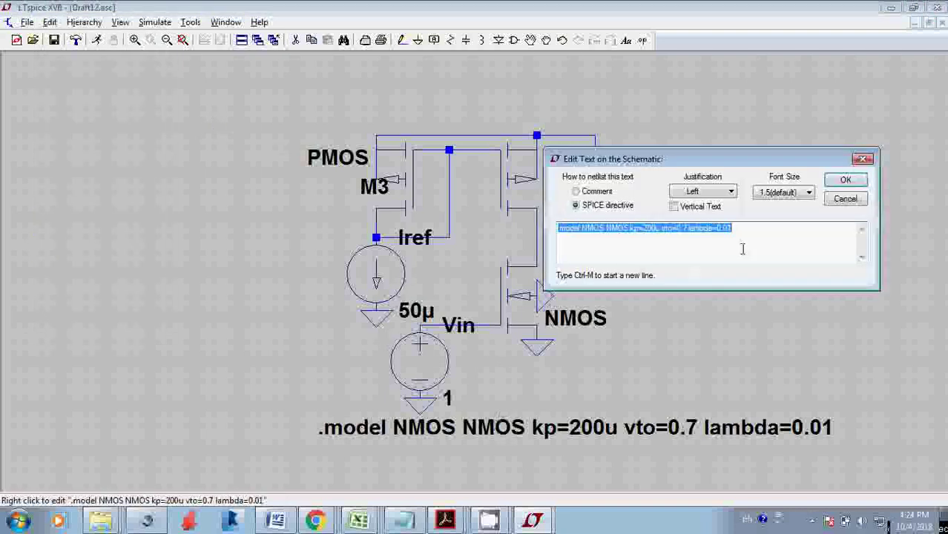
left_click(735, 227)
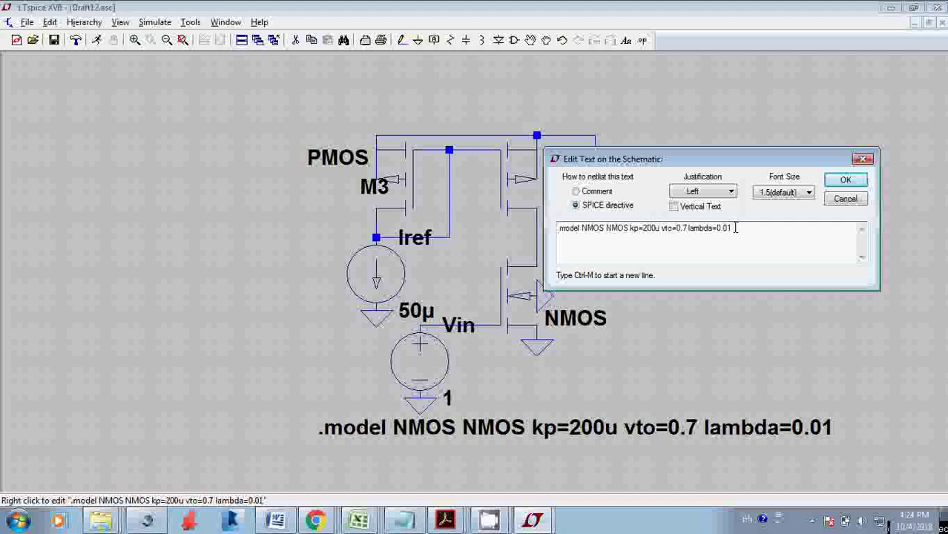
key("ctrl+m")
type(".model")
key("BackSpace")
key("BackSpace")
key("BackSpace")
key("BackSpace")
left_click(844, 182)
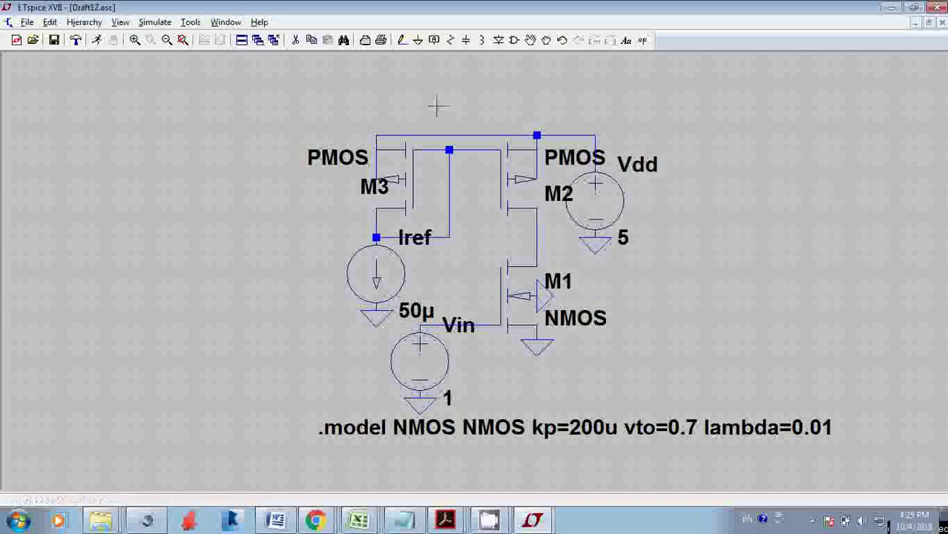
Step: Add the SPICE directive ".model PMOS PMOS kp=200u vto=-0.7 lambda=0.01" and place it directly below the NMOS model line
left_click(51, 22)
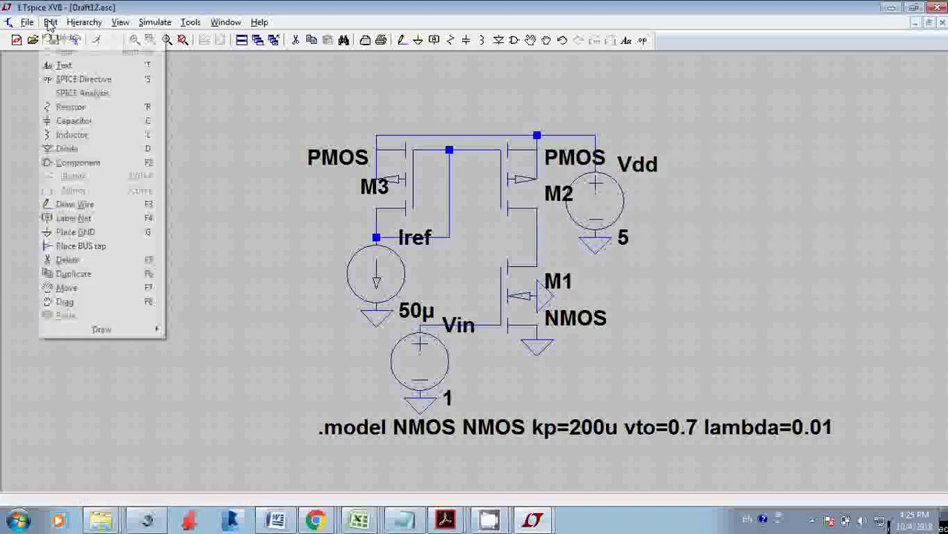
left_click(85, 81)
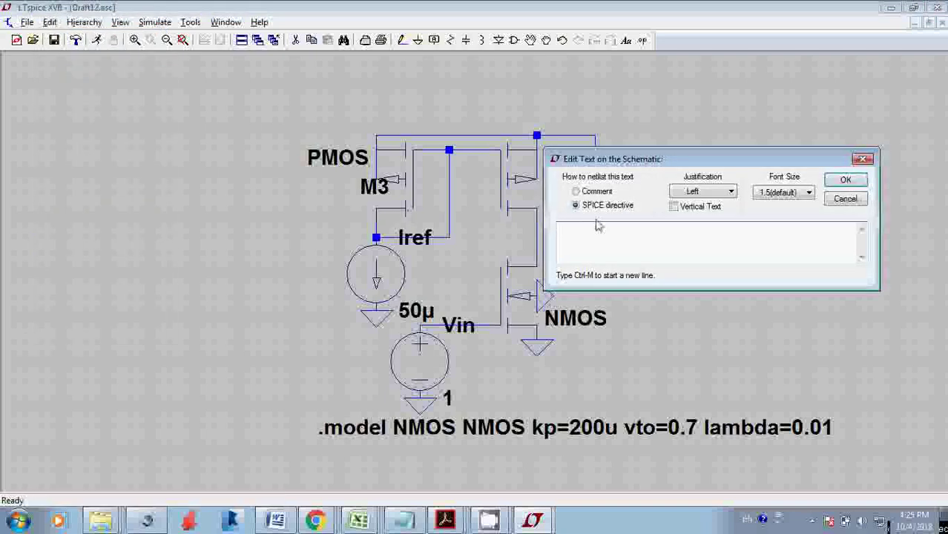
type(".model PMOS P")
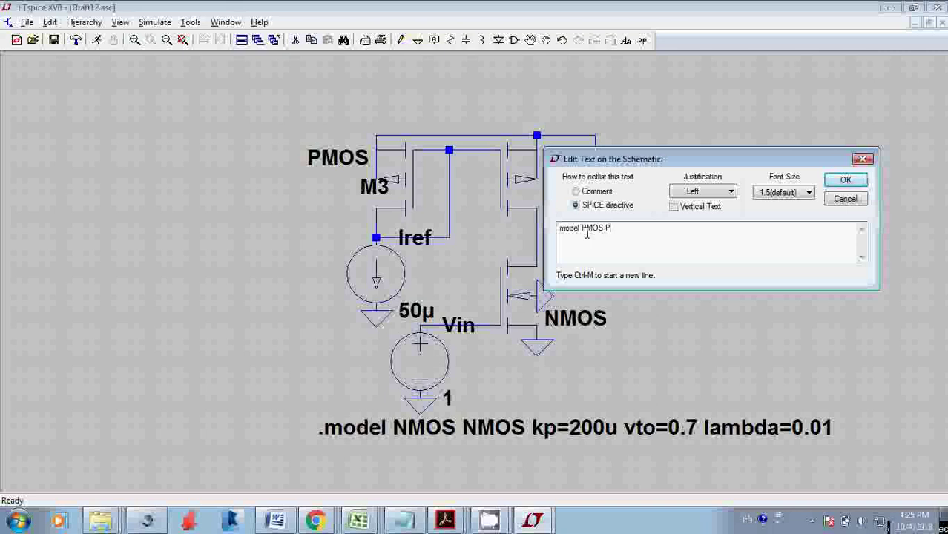
type("MOS")
type("kp=200u")
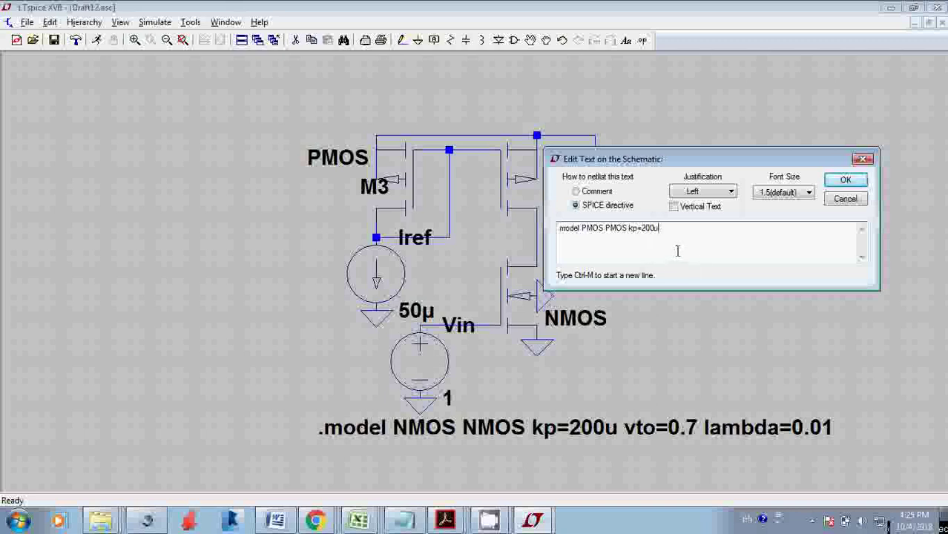
type(" vto=-0.7 lambda=")
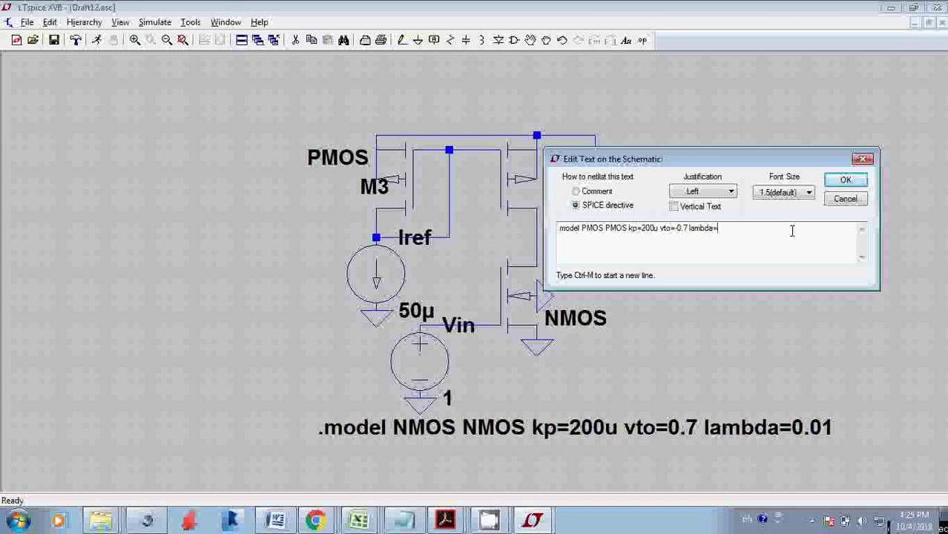
type("0.01")
left_click(842, 182)
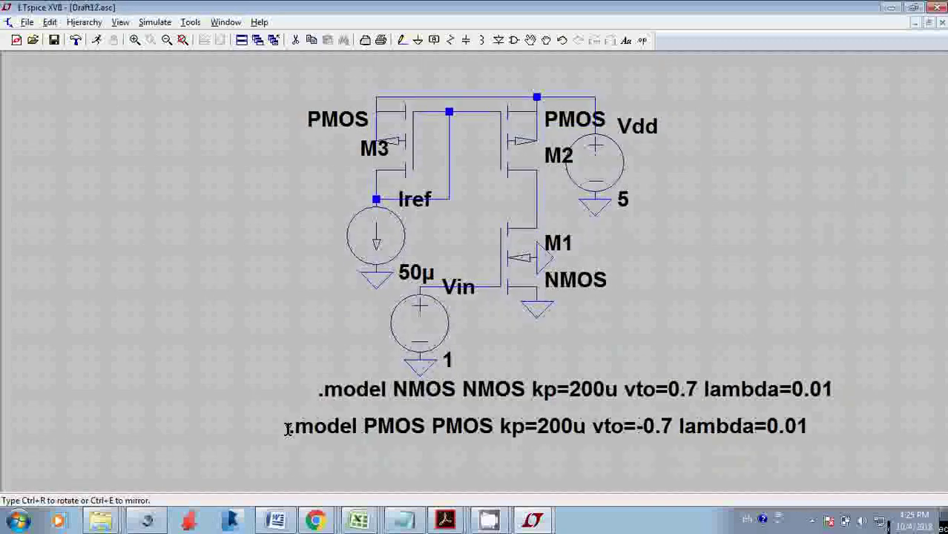
left_click(317, 419)
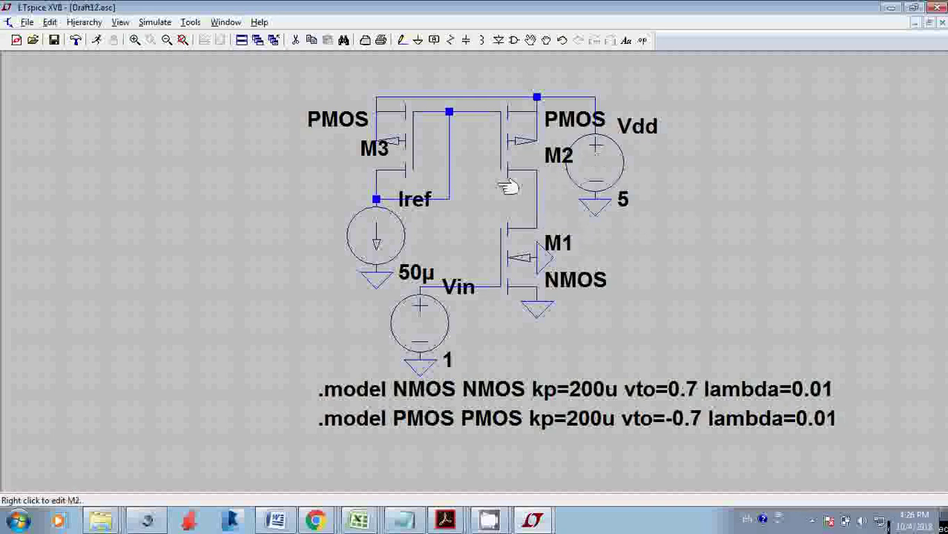
Step: Open the simulation command settings and look through the available analysis types up to DC Transfer
left_click(154, 23)
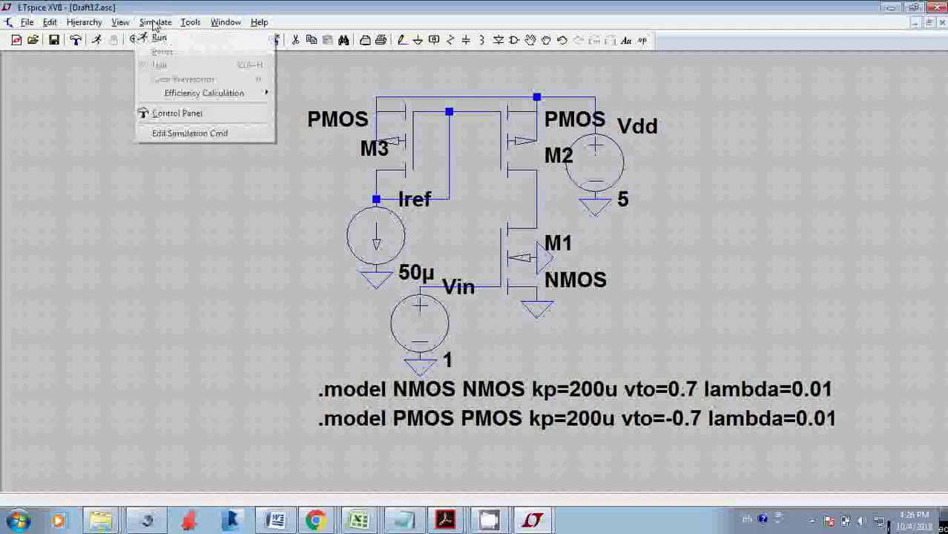
left_click(176, 135)
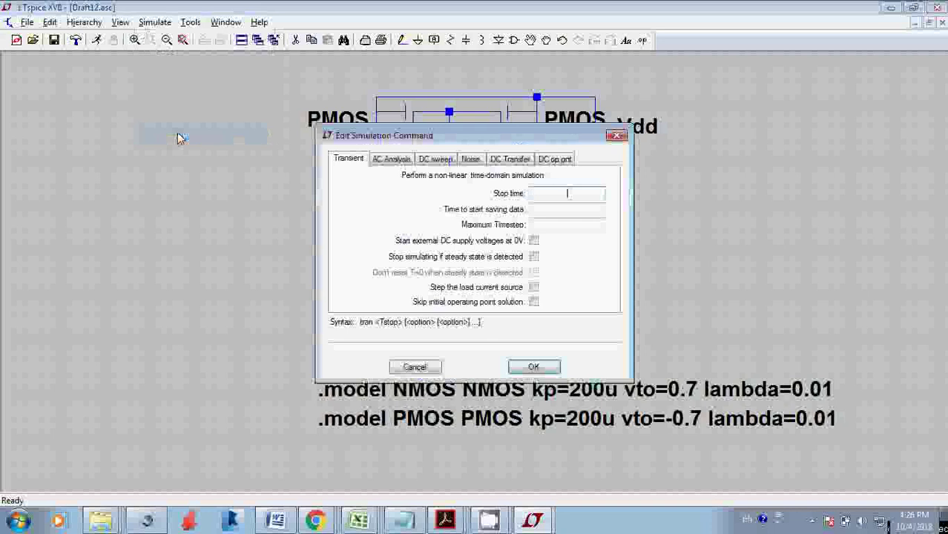
left_click(400, 160)
left_click(441, 161)
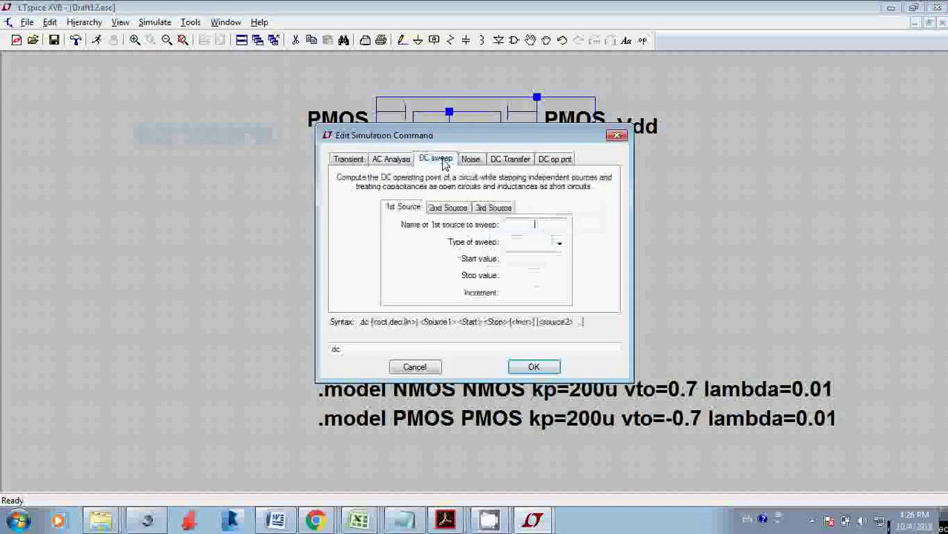
left_click(470, 160)
left_click(506, 164)
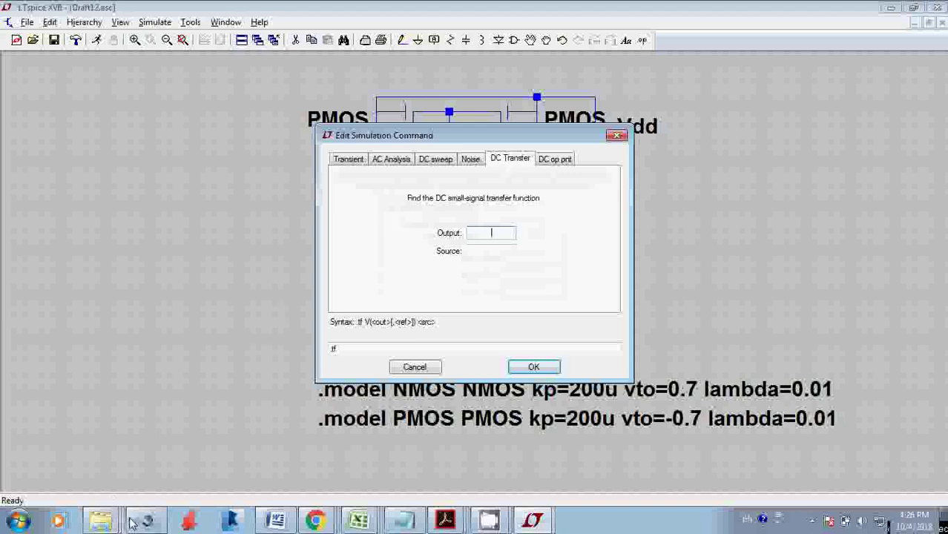
Step: Switch to Acrobat Reader to check the input sweep range in "ostc experiment no.7.pdf", and return to the open LTspice simulation settings
mouse_move(280, 525)
mouse_move(445, 521)
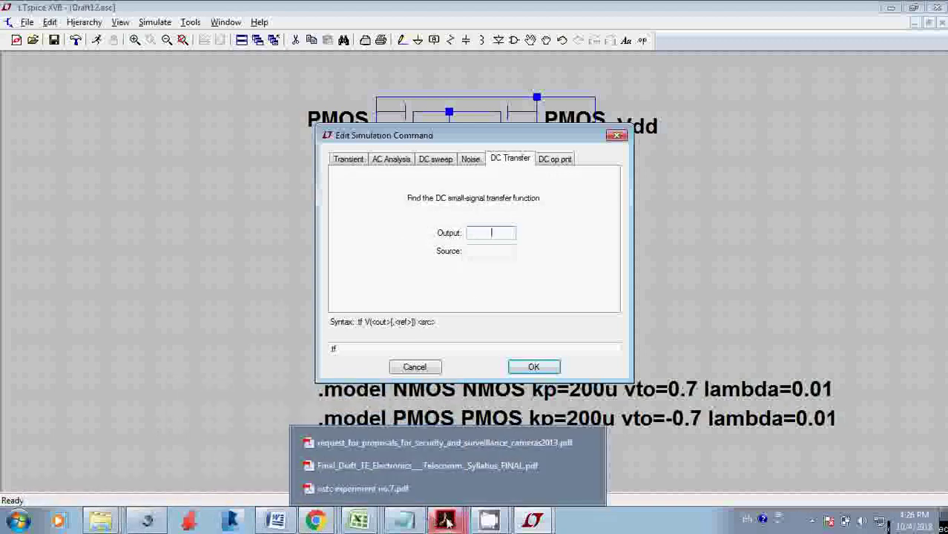
left_click(400, 489)
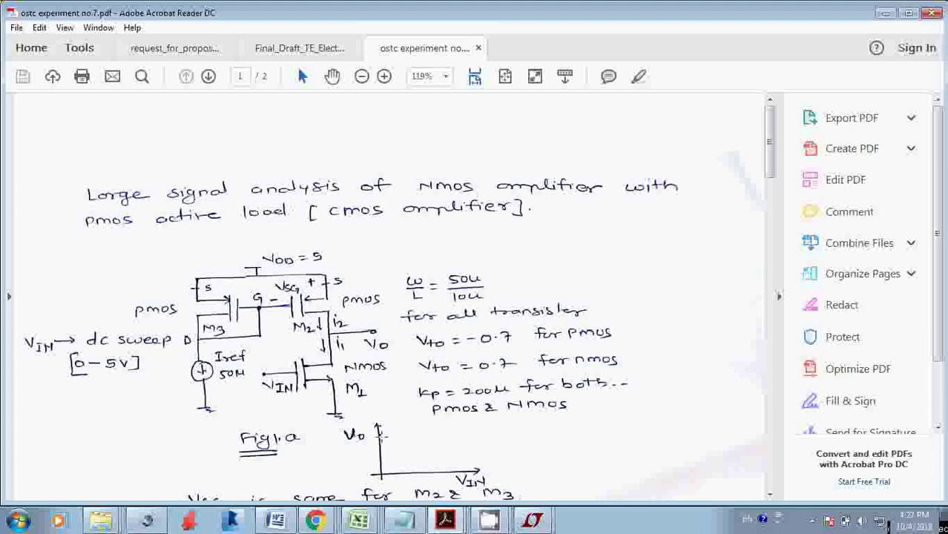
left_click(529, 519)
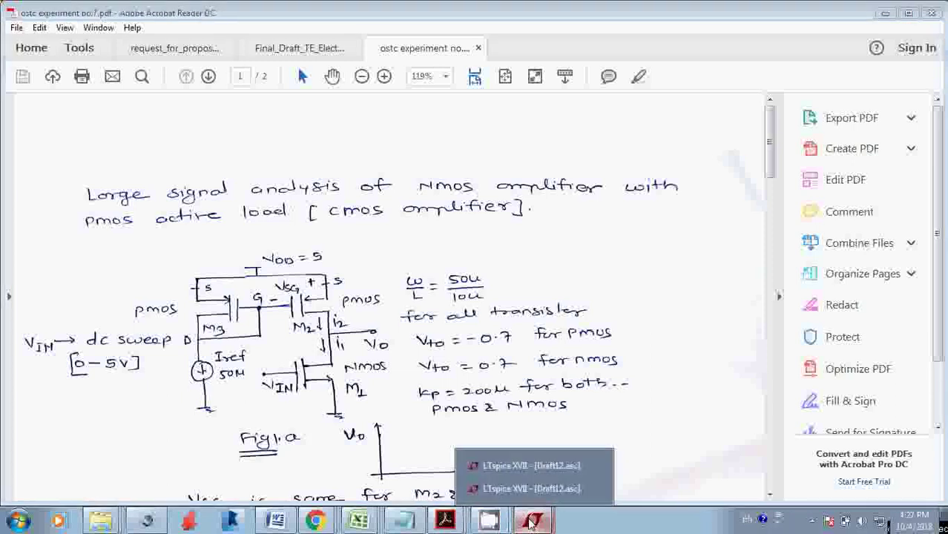
left_click(528, 466)
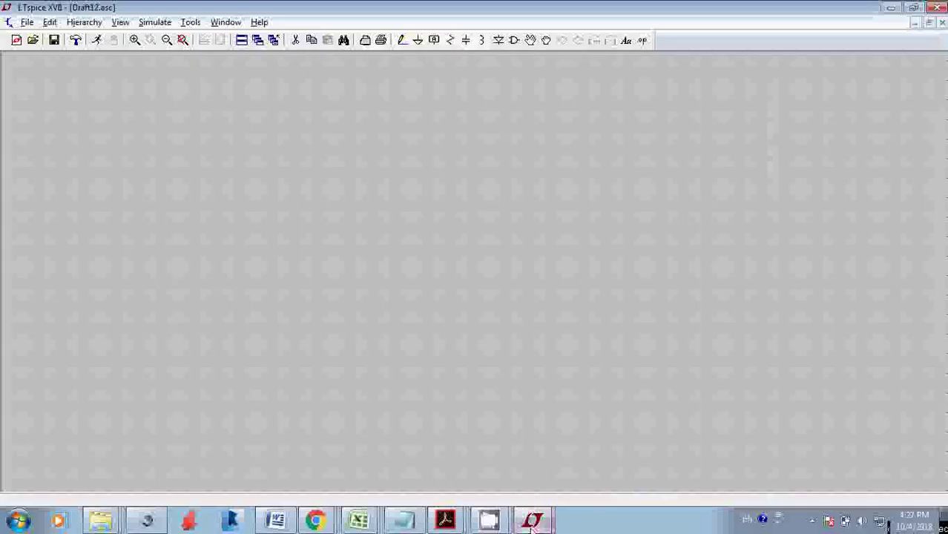
left_click(532, 519)
left_click(537, 490)
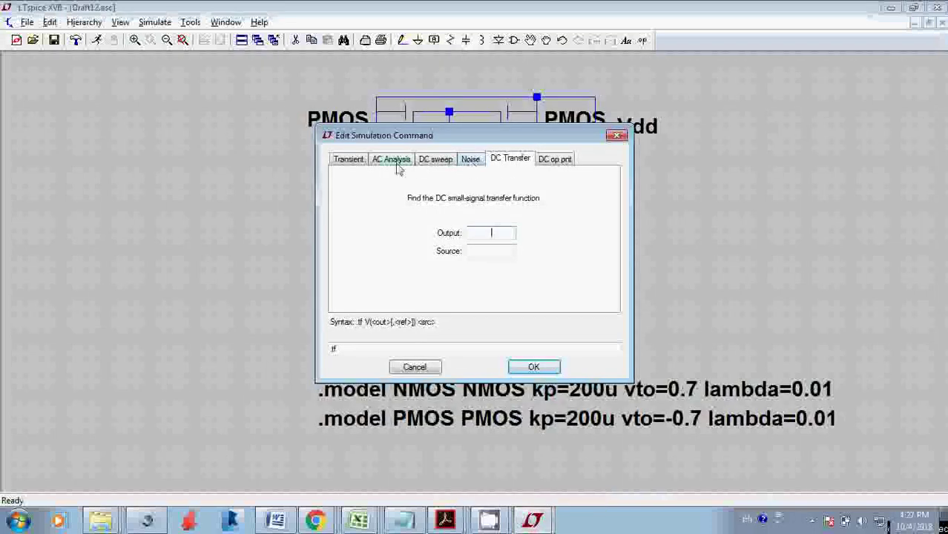
Step: Choose DC sweep as the analysis and enter Vin as the first source to sweep, moving the dialog clear of the input source
left_click(353, 163)
left_click(391, 160)
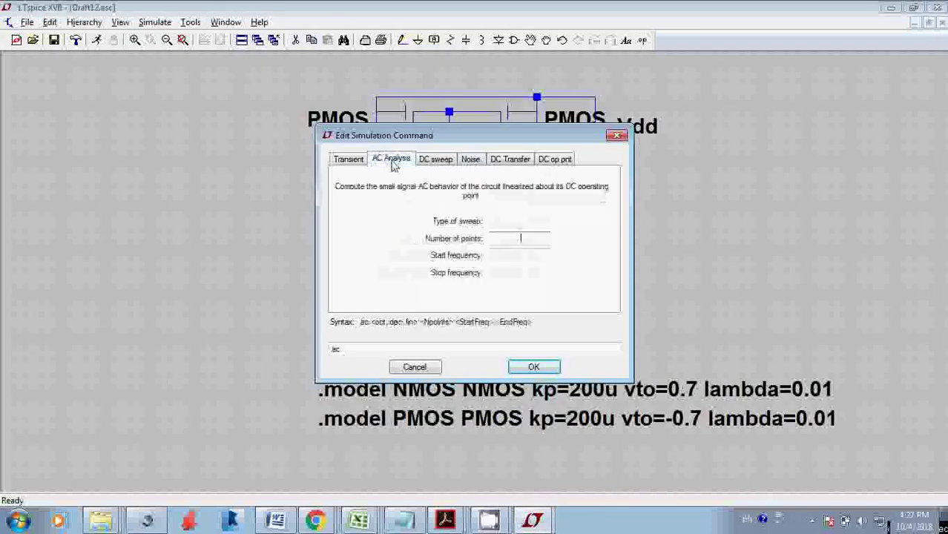
left_click(434, 160)
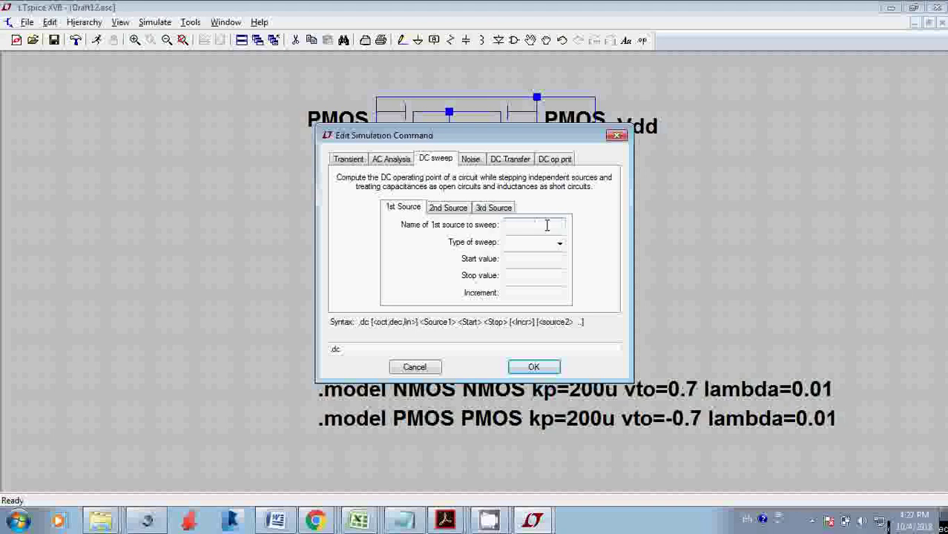
left_click(547, 225)
type("Vin")
left_click_drag(503, 142, 700, 110)
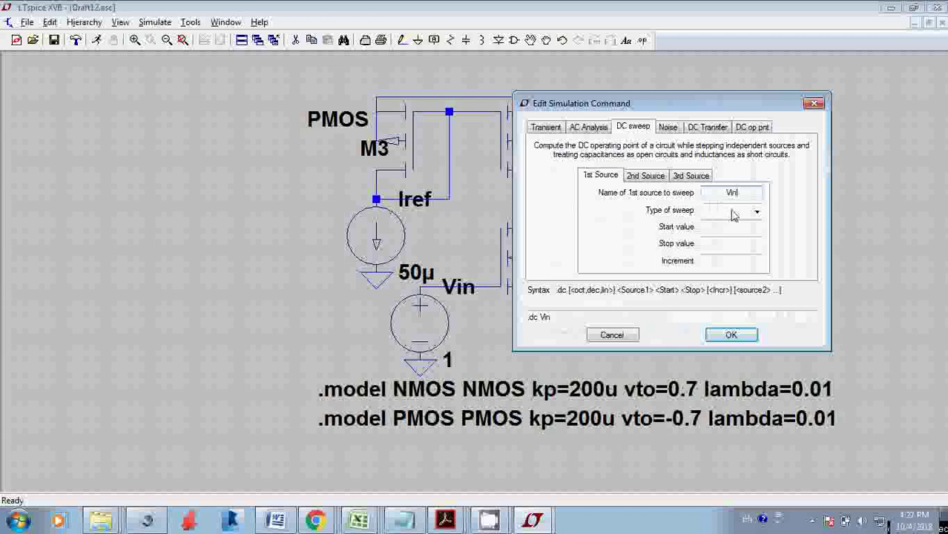
Step: Define a linear sweep from 0 to 5 with an increment of 0.1, and place the .dc directive just below M1's source ground
left_click(755, 212)
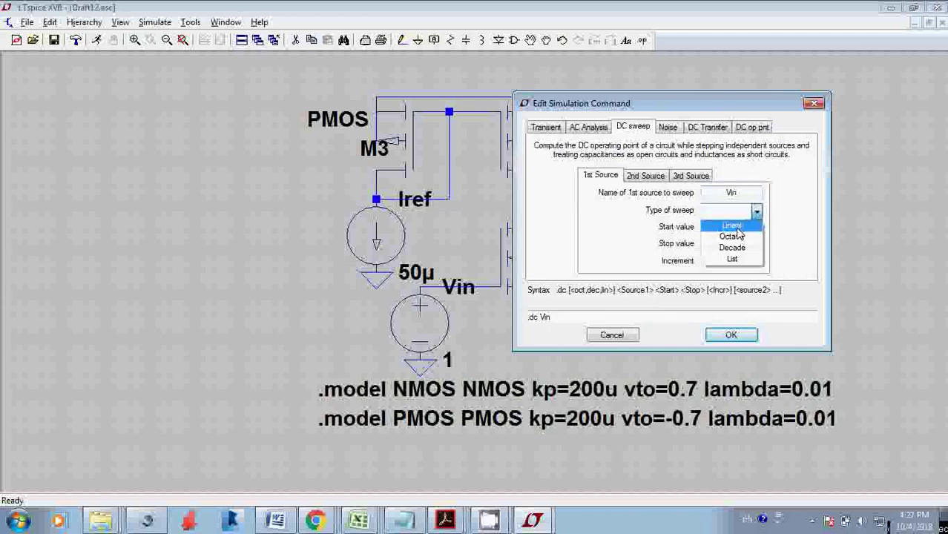
left_click(738, 226)
left_click(738, 232)
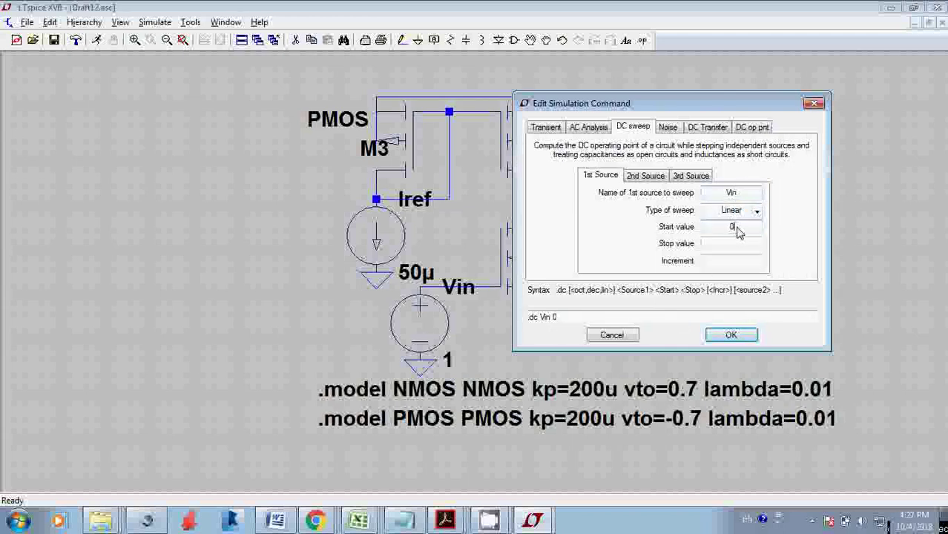
left_click(734, 244)
type("5")
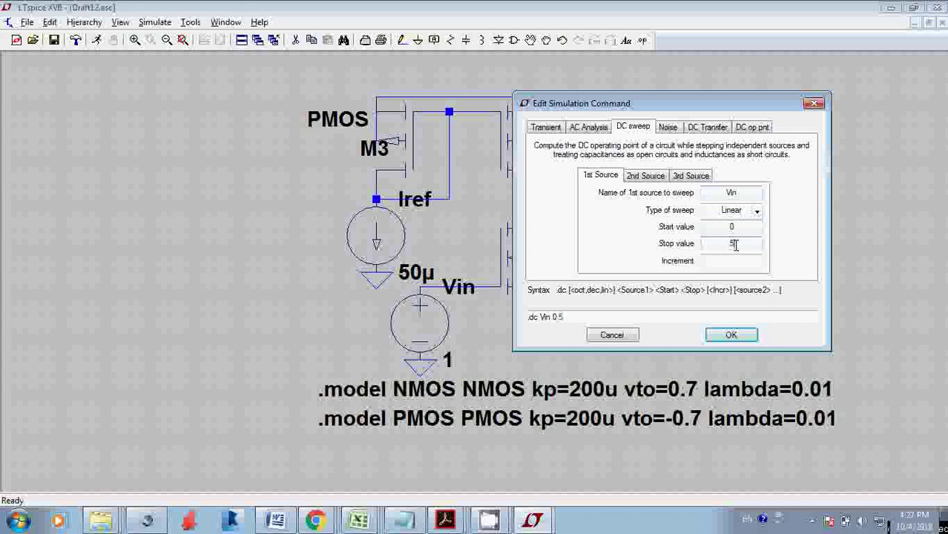
left_click(730, 261)
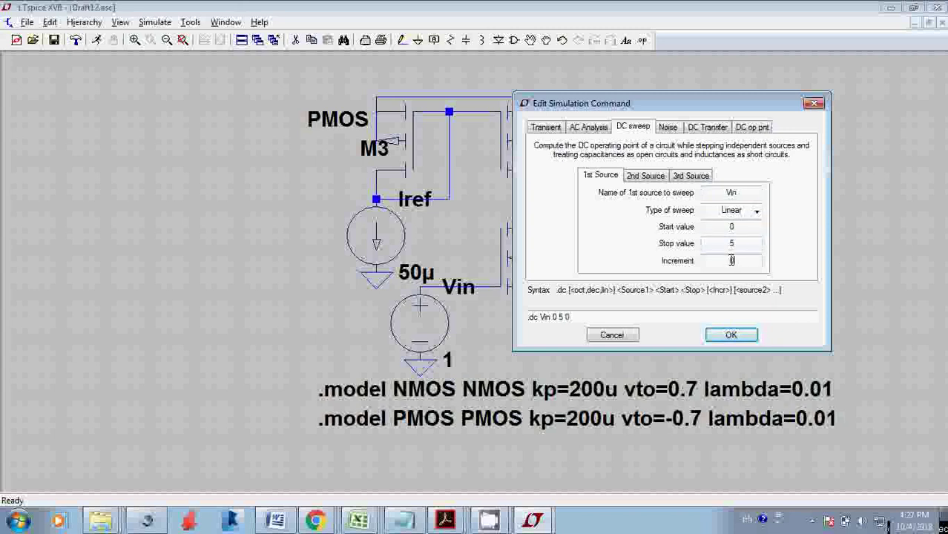
type("0.1")
left_click(717, 335)
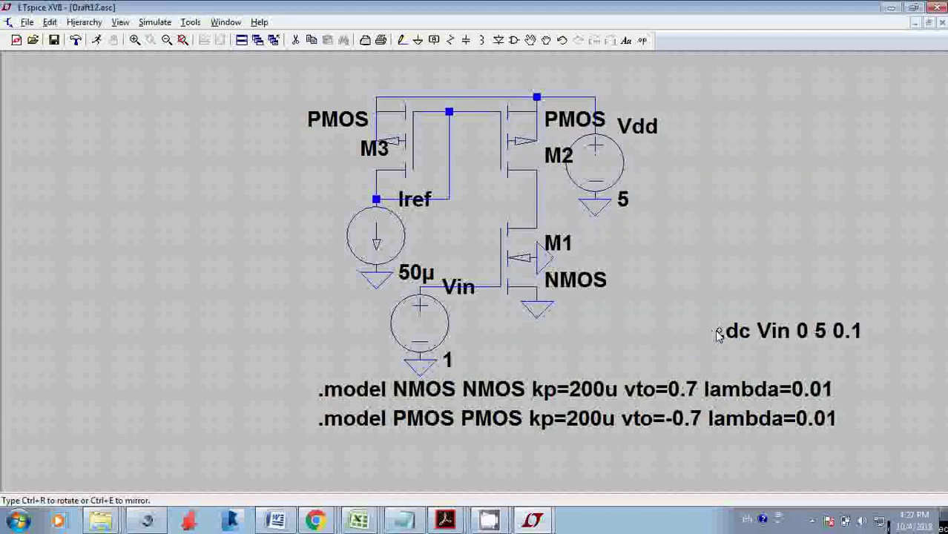
left_click(496, 339)
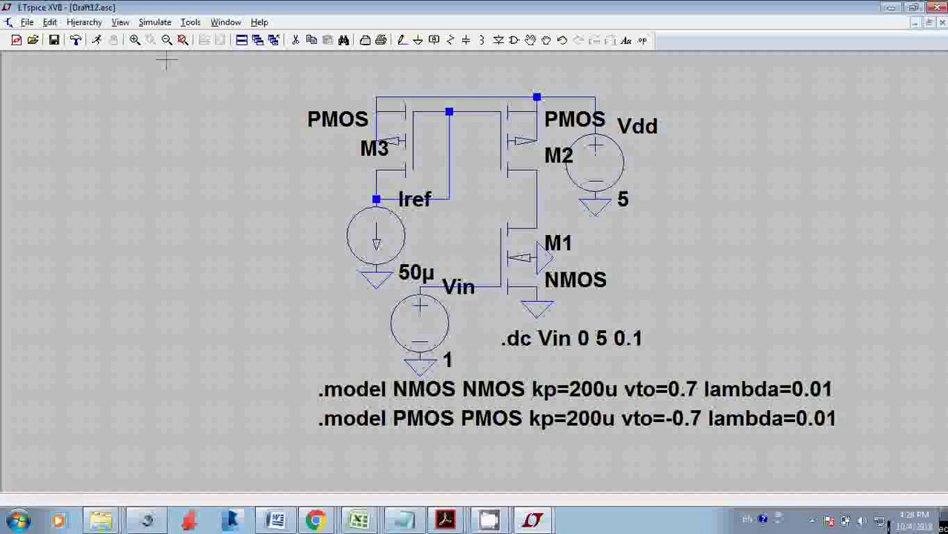
Step: Run the DC sweep simulation and plot the output voltage at the node joining the drains of M1 and M2
left_click(156, 23)
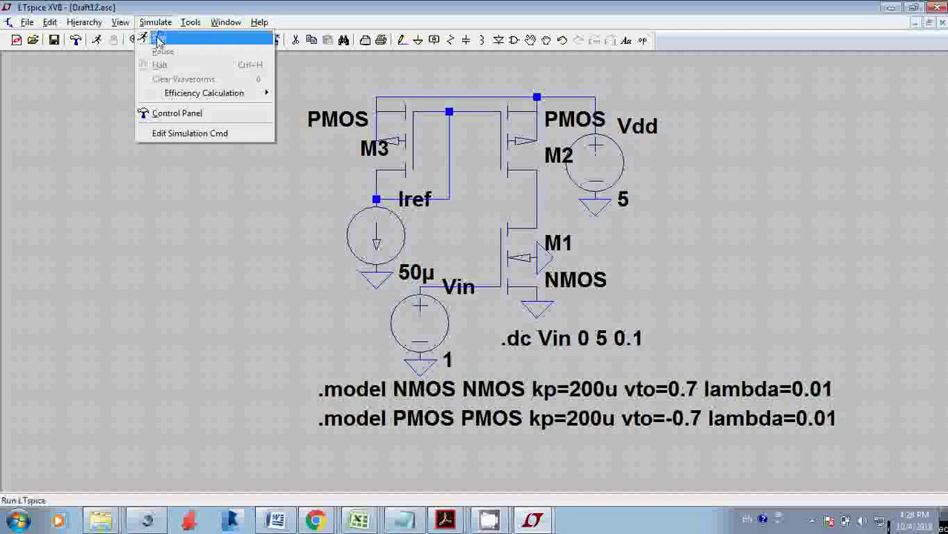
left_click(158, 36)
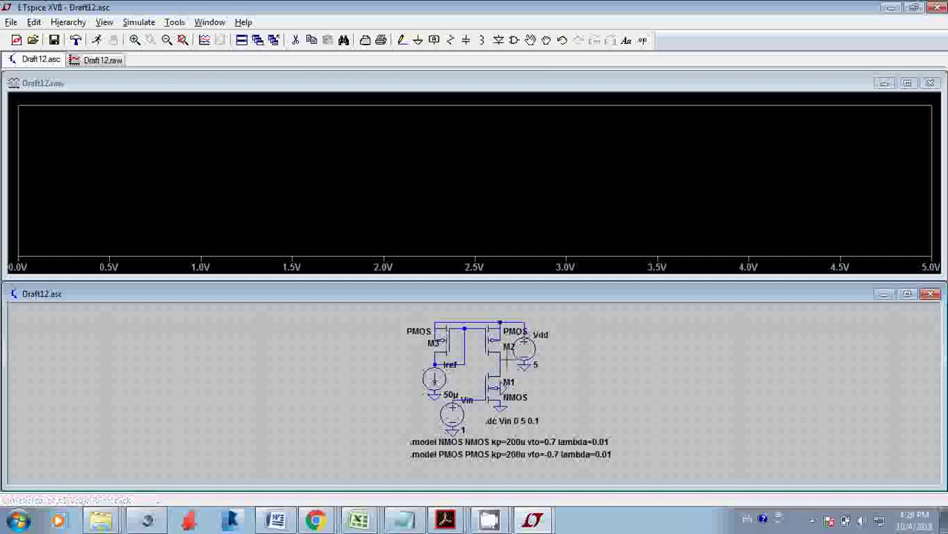
left_click(510, 356)
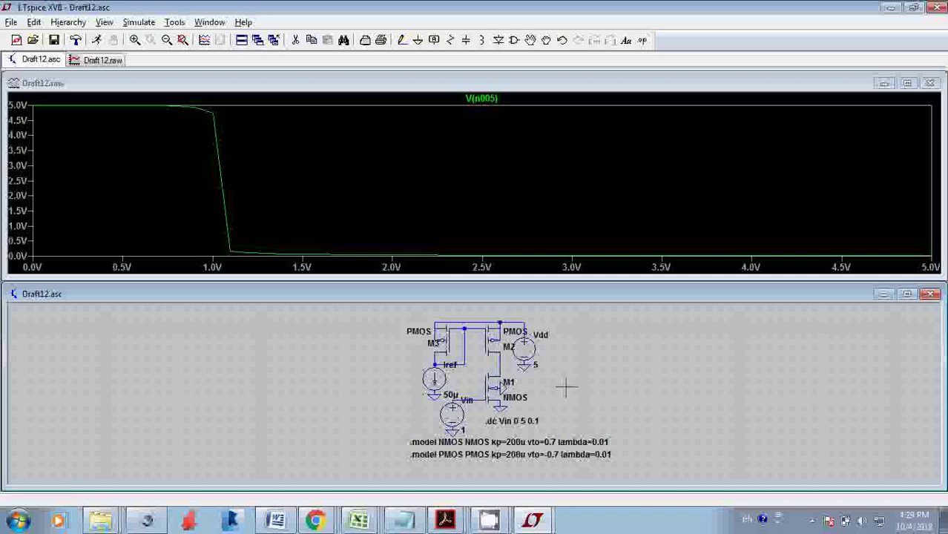
left_click(489, 521)
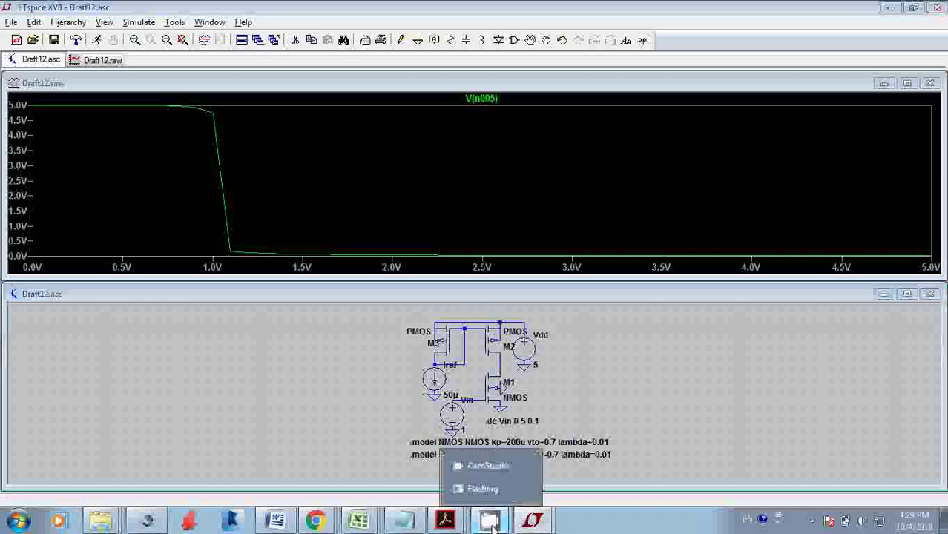
left_click(489, 465)
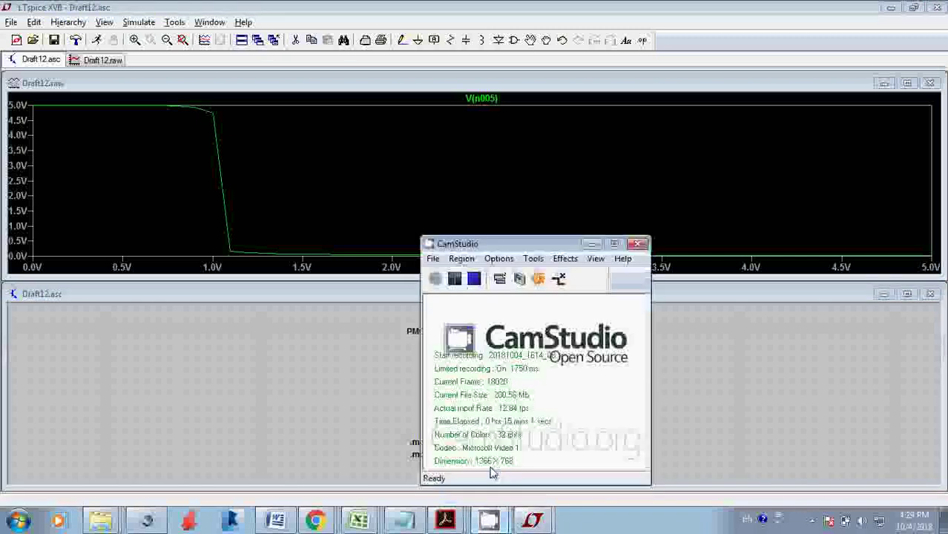
left_click(432, 258)
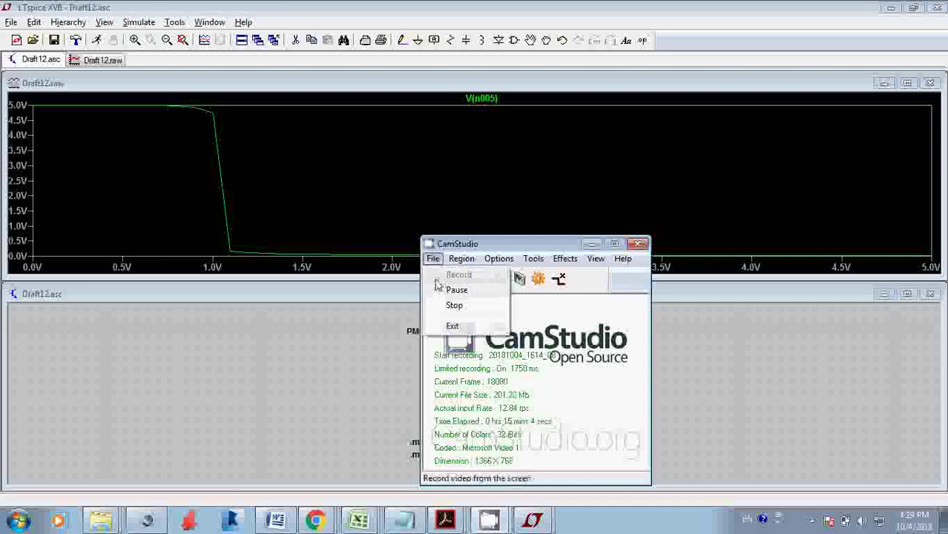